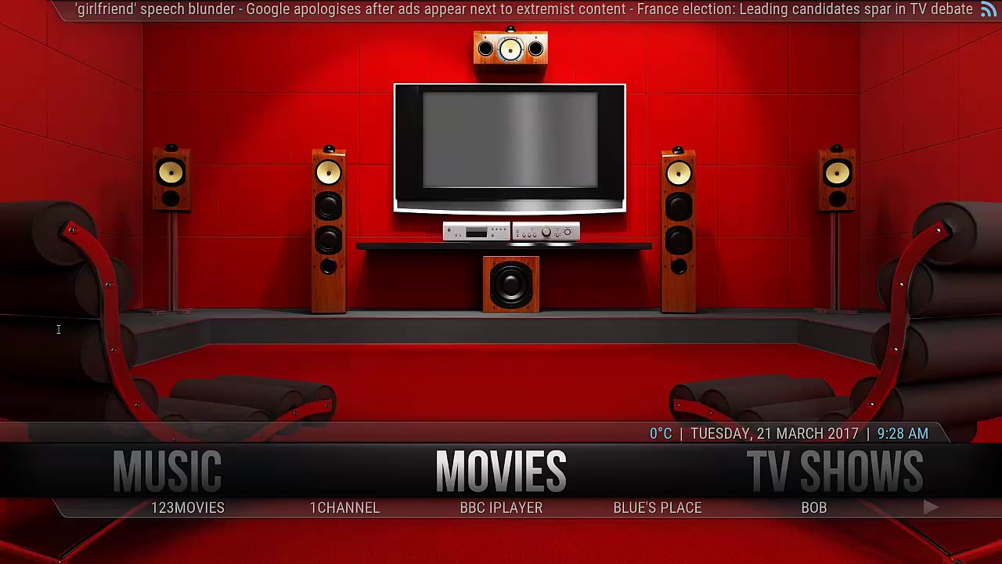
# - Scroll through the Movies add-on shortcuts to the last one, ZEN, and return to the categories
pyautogui.press('Down')
pyautogui.press('Right')
pyautogui.press('Right')
pyautogui.press('Right')
pyautogui.press('Right')
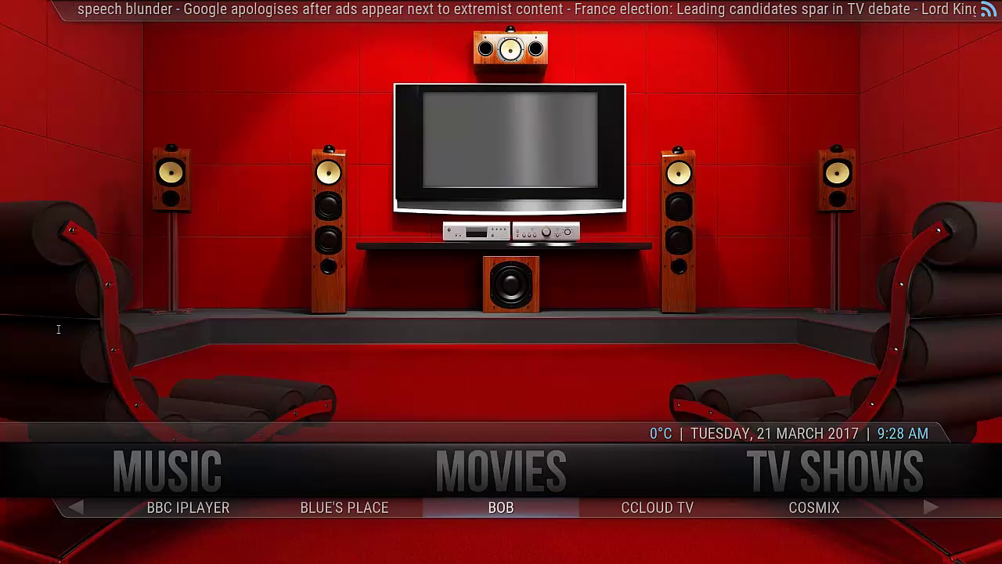
pyautogui.press('Right')
pyautogui.press('Right')
pyautogui.press('Right')
pyautogui.press('Right')
pyautogui.press('Right')
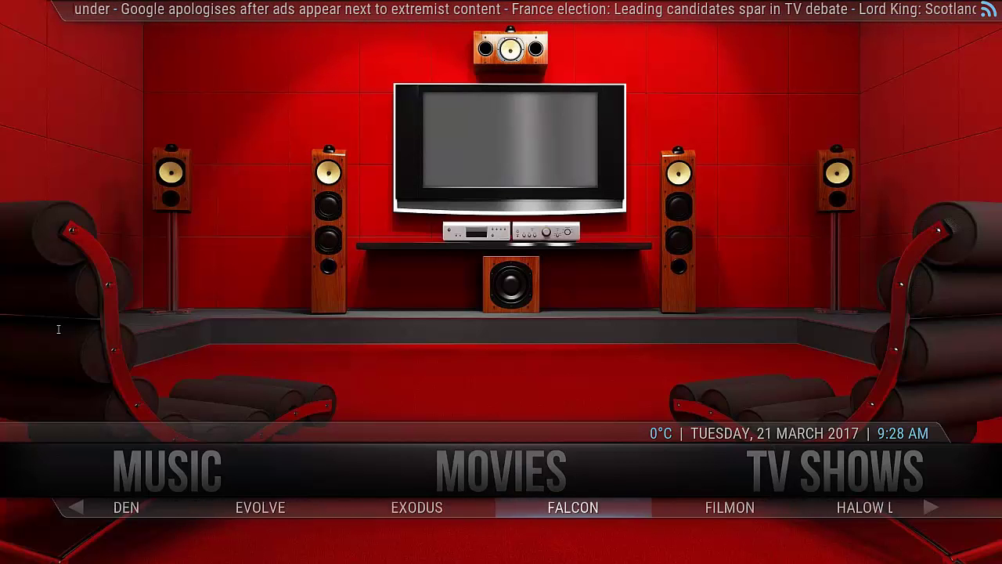
pyautogui.press('Right')
pyautogui.press('Right')
pyautogui.press('Right')
pyautogui.press('Right')
pyautogui.press('Right')
pyautogui.press('Right')
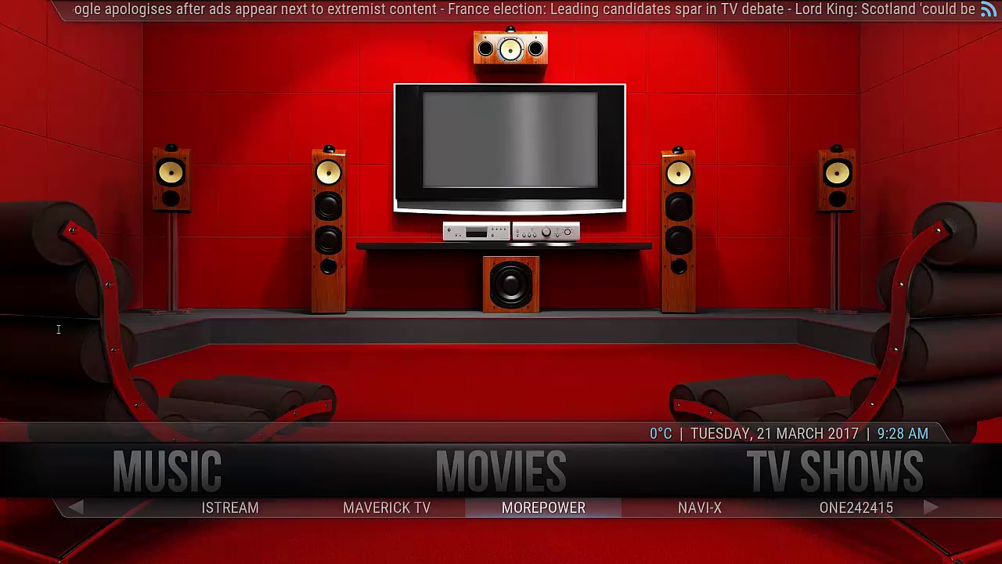
pyautogui.press('Right')
pyautogui.press('Right')
pyautogui.press('Right')
pyautogui.press('Right')
pyautogui.press('Right')
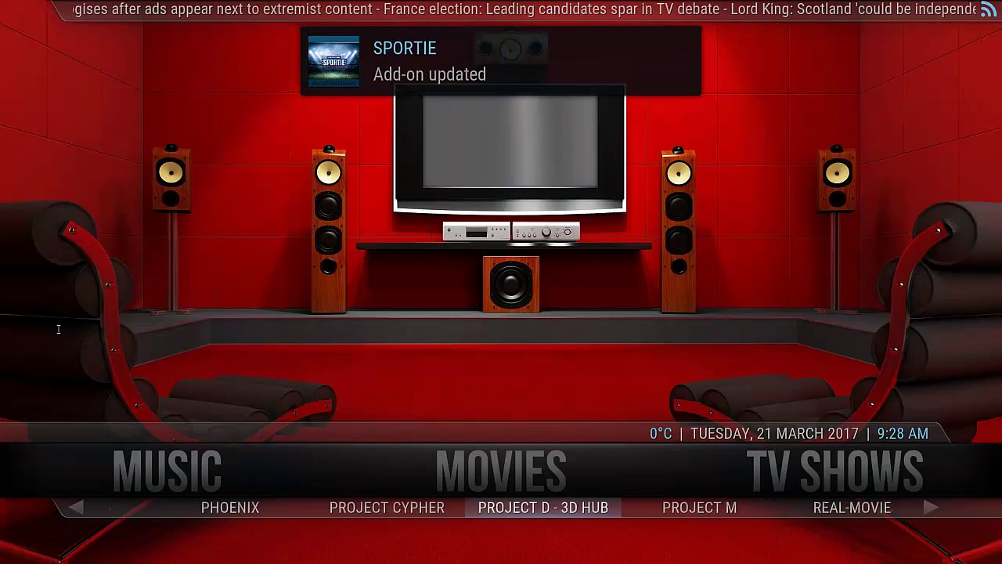
pyautogui.press('Right')
pyautogui.press('Right')
pyautogui.press('Right')
pyautogui.press('Right')
pyautogui.press('Right')
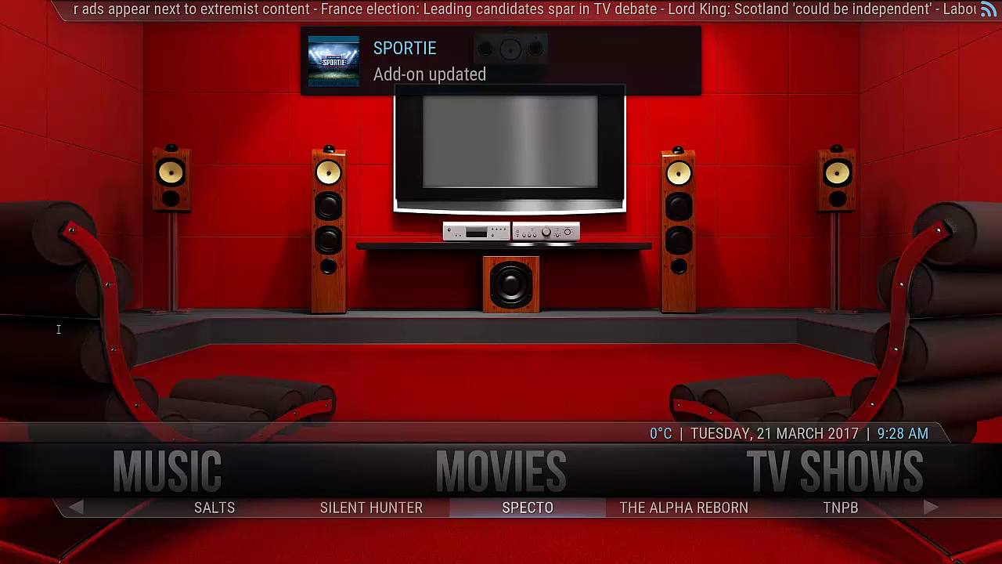
pyautogui.press('Right')
pyautogui.press('Right')
pyautogui.press('Right')
pyautogui.press('Right')
pyautogui.press('Right')
pyautogui.press('Right')
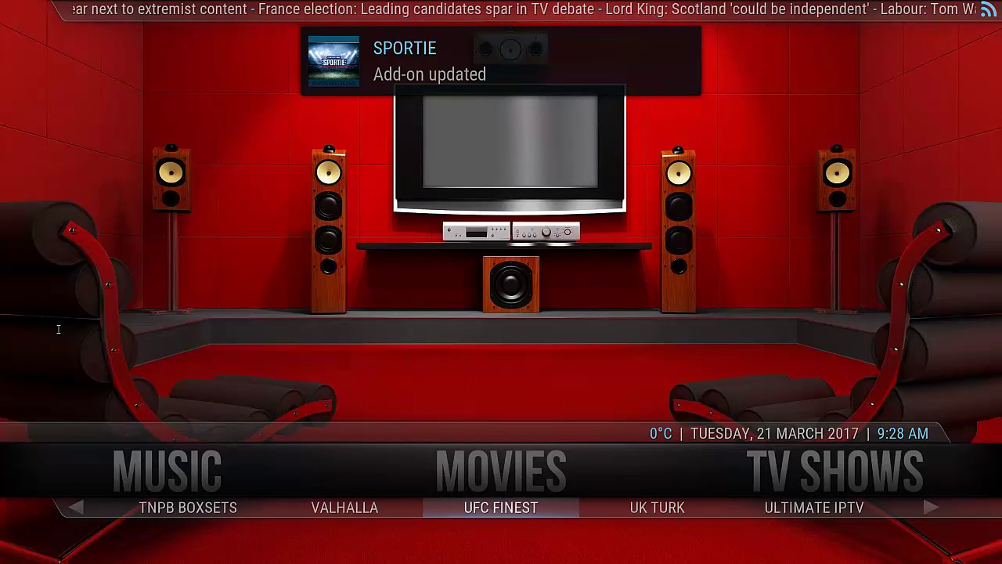
pyautogui.press('Right')
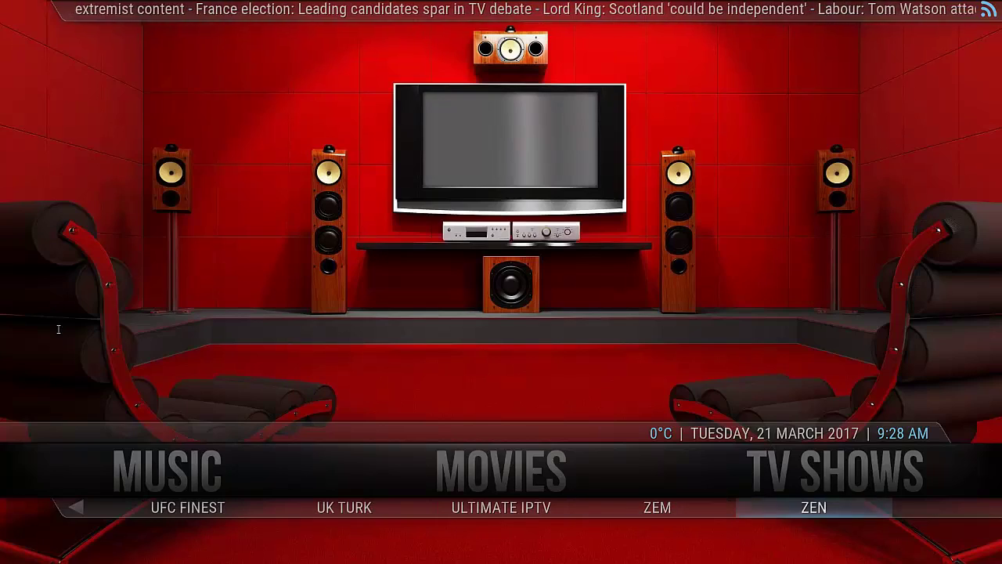
pyautogui.press('Up')
# - Browse the TV Shows add-ons, such as 123Movies and 1Channel, then move on to Live TV
pyautogui.press('Right')
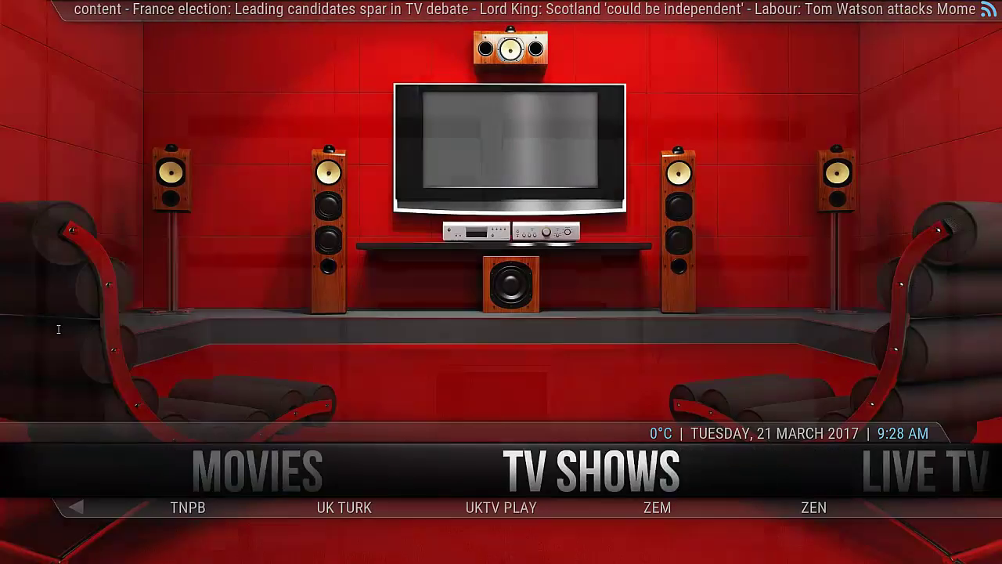
pyautogui.press('Down')
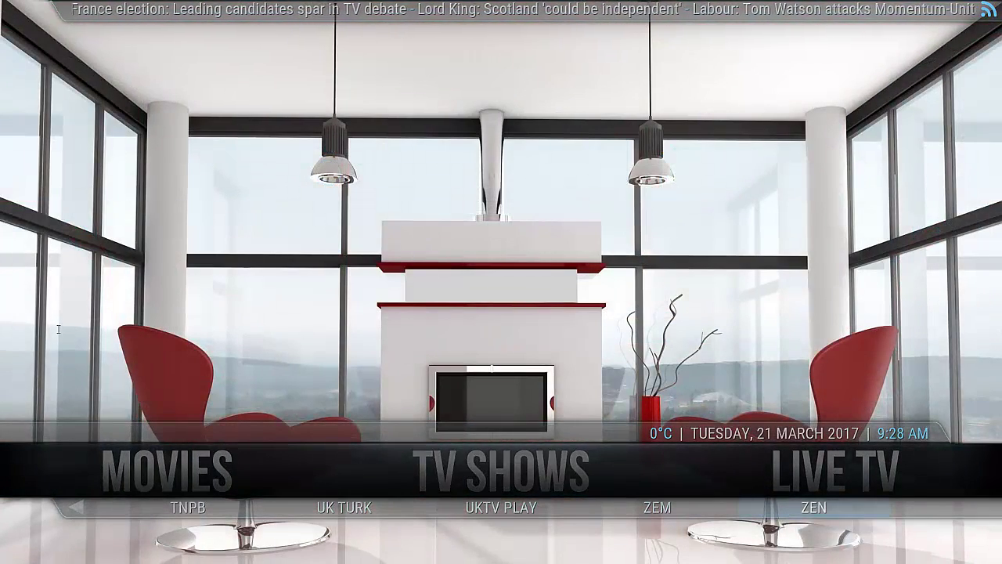
pyautogui.press('Right')
pyautogui.press('Right')
pyautogui.press('Right')
pyautogui.press('Right')
pyautogui.press('Right')
pyautogui.press('Right')
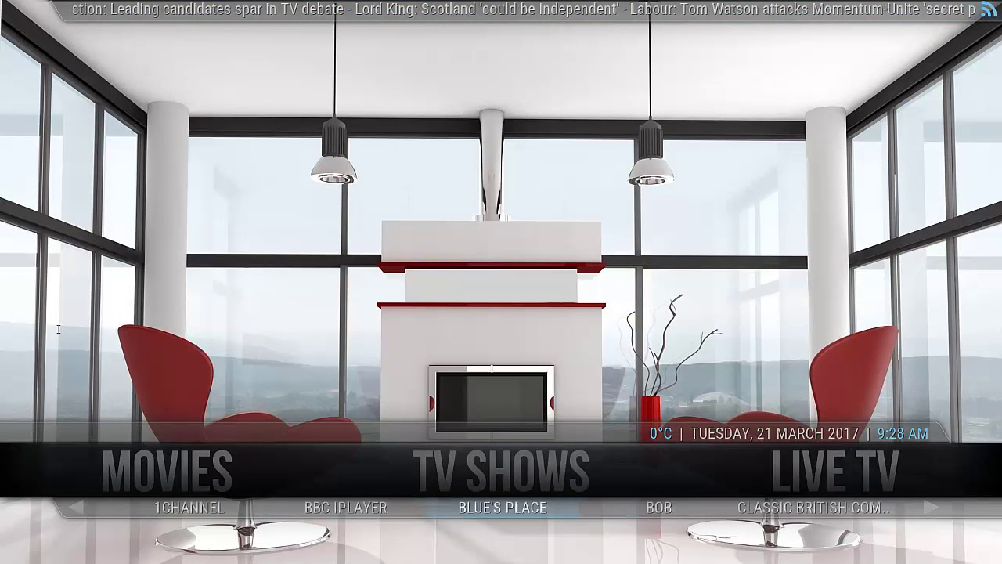
pyautogui.press('Right')
pyautogui.press('Right')
pyautogui.press('Right')
pyautogui.press('Right')
pyautogui.press('Right')
pyautogui.press('Right')
pyautogui.press('Right')
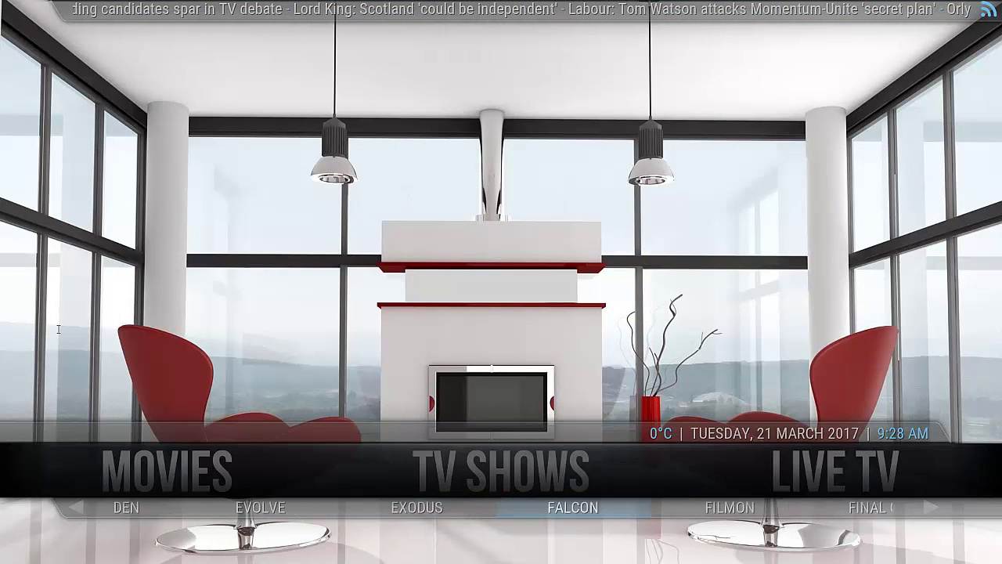
pyautogui.press('Right')
pyautogui.press('Right')
pyautogui.press('Right')
pyautogui.press('Right')
pyautogui.press('Right')
pyautogui.press('Right')
pyautogui.press('Right')
pyautogui.press('Right')
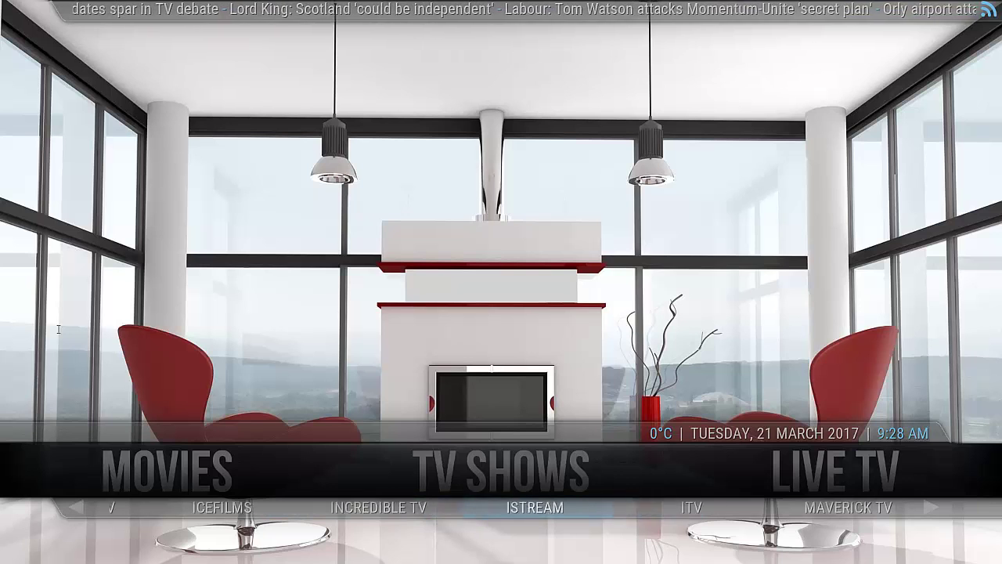
pyautogui.press('Right')
pyautogui.press('Right')
pyautogui.press('Right')
pyautogui.press('Right')
pyautogui.press('Right')
pyautogui.press('Right')
pyautogui.press('Right')
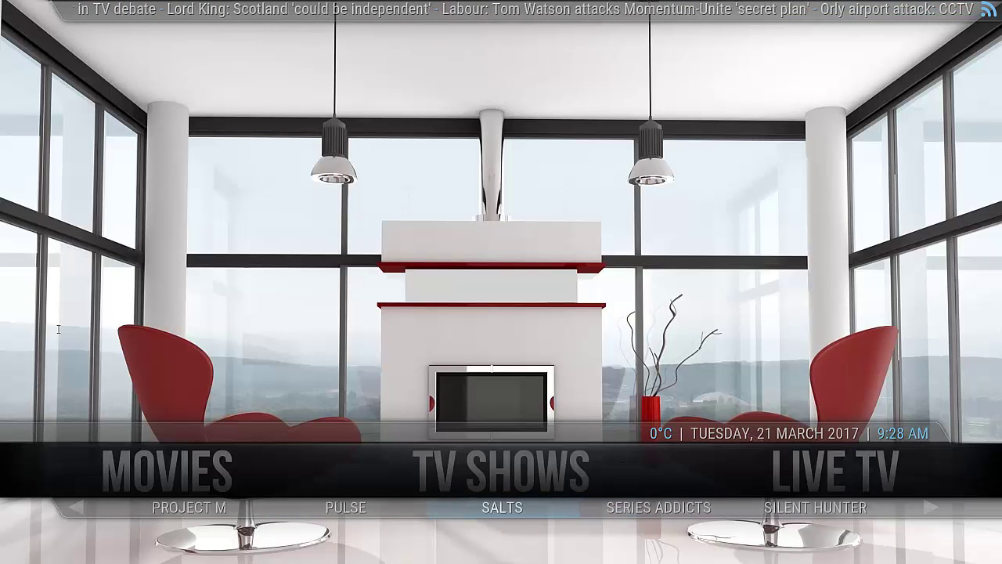
pyautogui.press('Right')
pyautogui.press('Right')
pyautogui.press('Right')
pyautogui.press('Right')
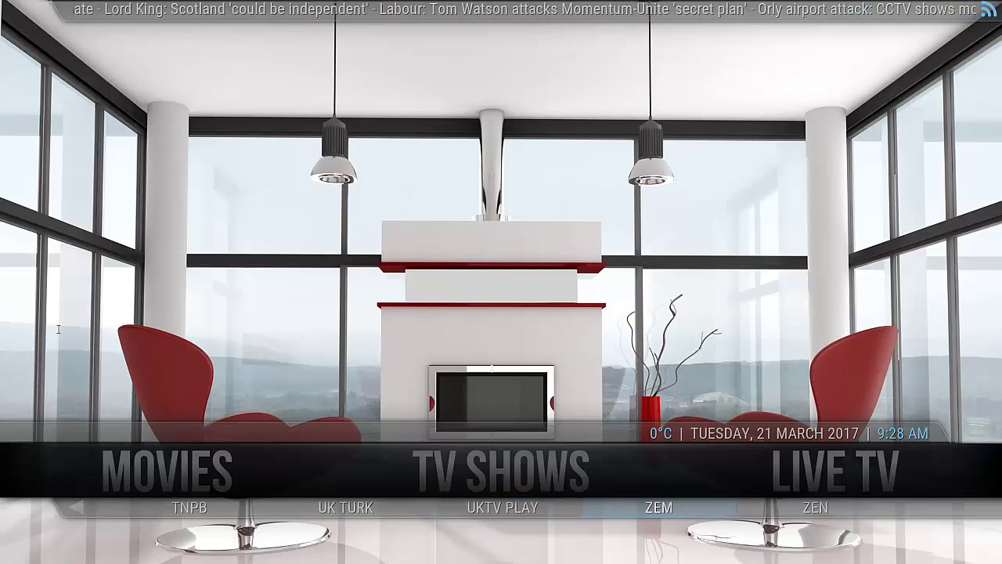
pyautogui.press('Up')
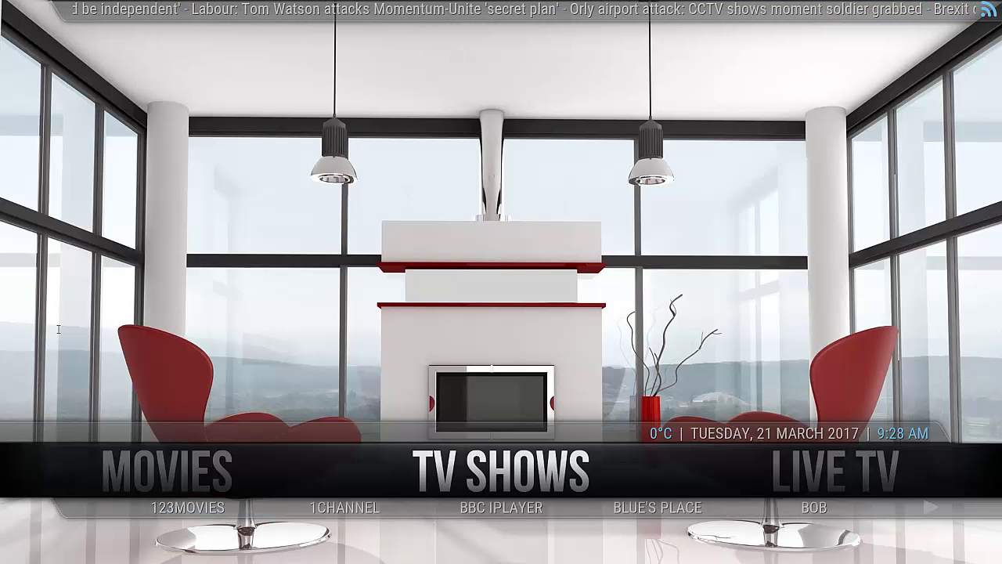
pyautogui.press('Left')
pyautogui.press('Right')
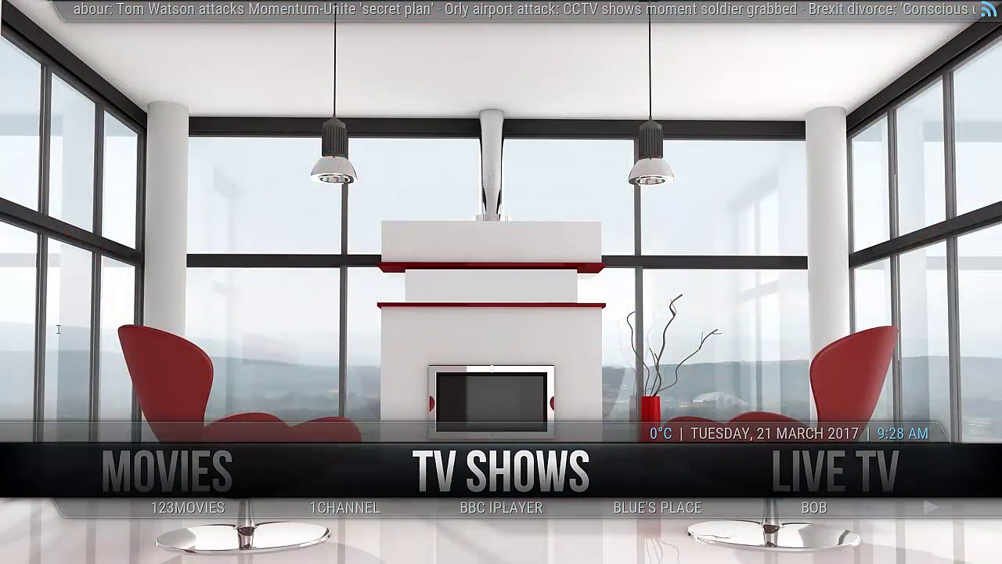
pyautogui.press('Right')
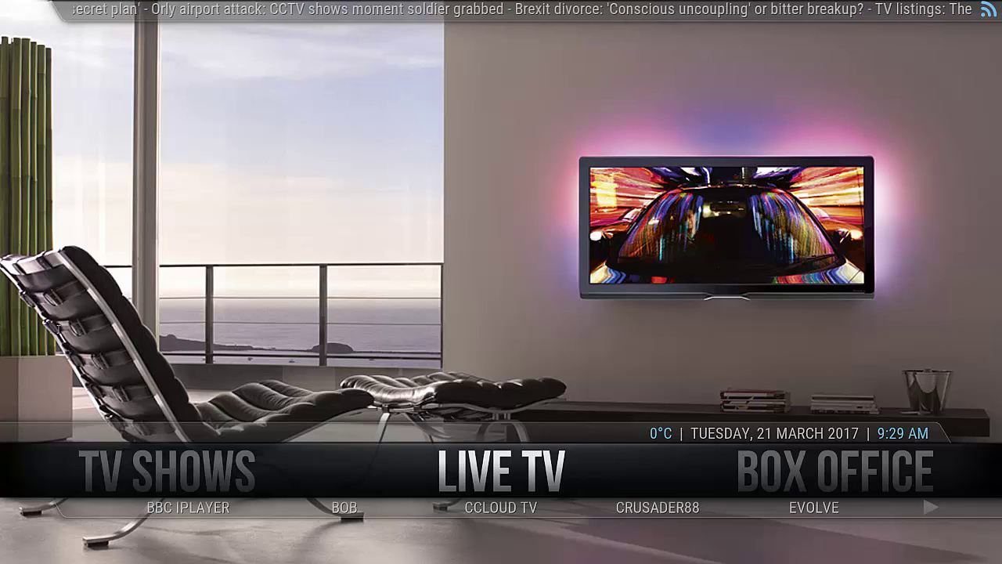
# - Browse through the full list of Live TV add-ons
pyautogui.press('Down')
pyautogui.press('Right')
pyautogui.press('Right')
pyautogui.press('Right')
pyautogui.press('Right')
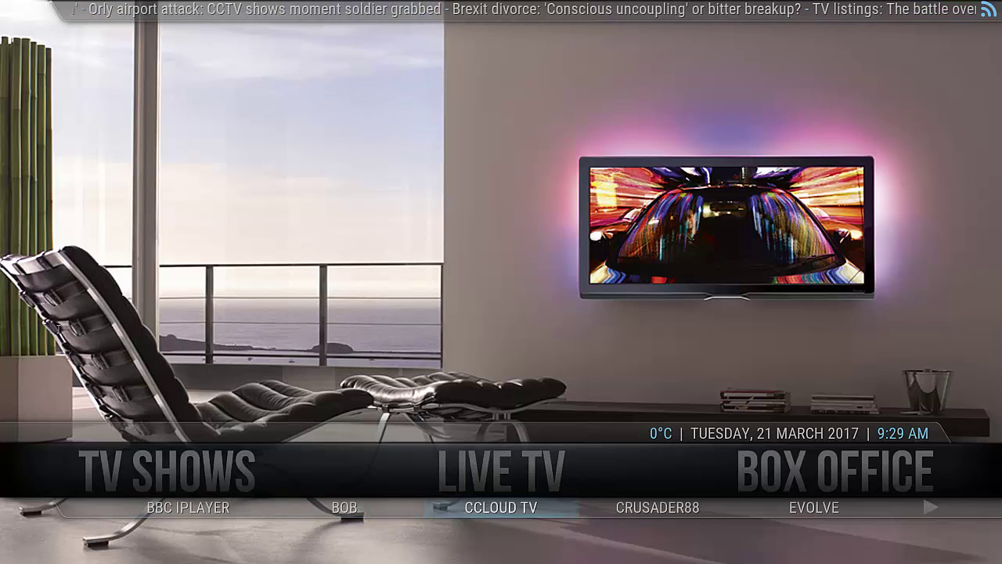
pyautogui.press('Right')
pyautogui.press('Right')
pyautogui.press('Right')
pyautogui.press('Right')
pyautogui.press('Right')
pyautogui.press('Right')
pyautogui.press('Right')
pyautogui.press('Right')
pyautogui.press('Right')
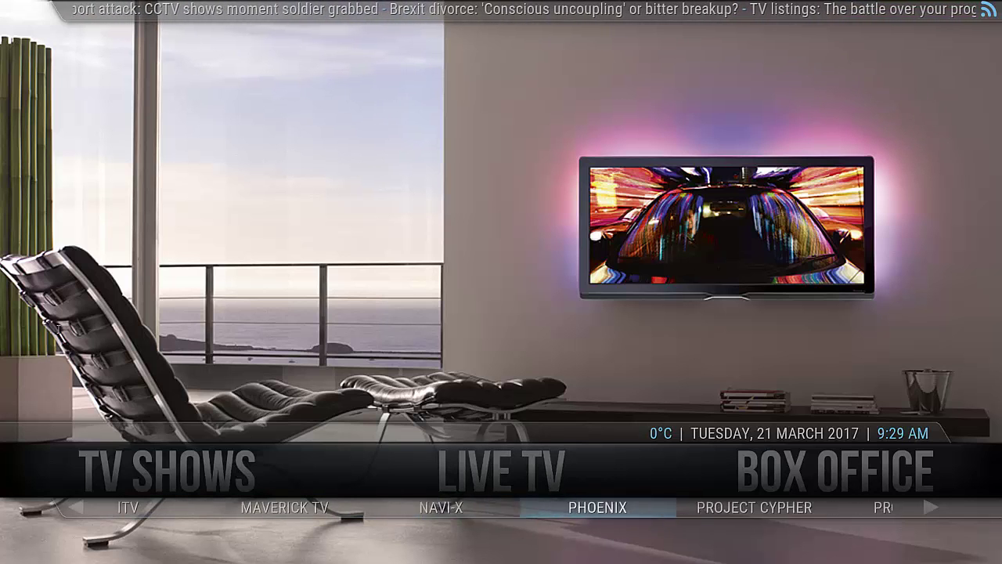
pyautogui.press('Right')
pyautogui.press('Right')
pyautogui.press('Right')
pyautogui.press('Right')
pyautogui.press('Right')
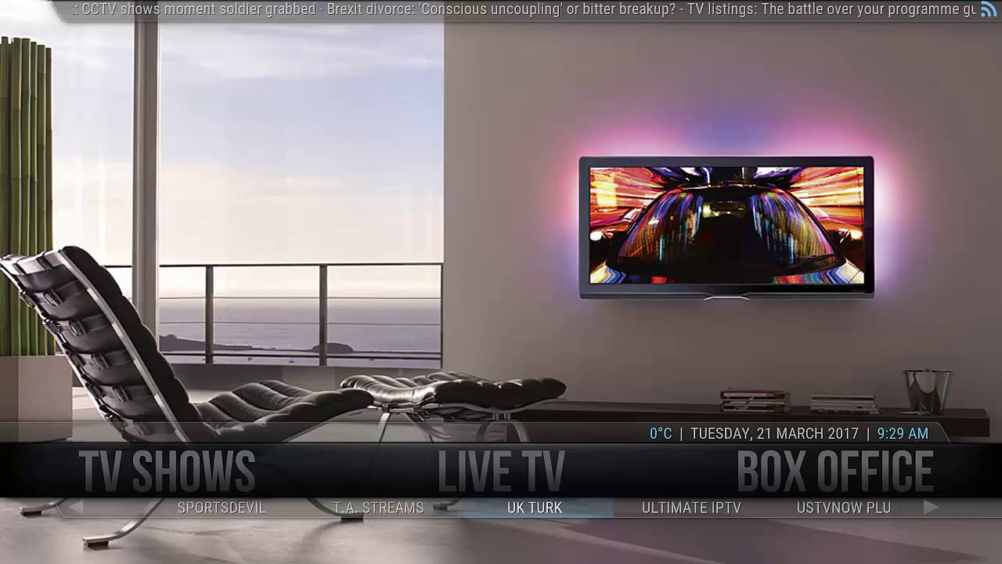
pyautogui.press('Right')
pyautogui.press('Right')
pyautogui.press('Right')
pyautogui.press('Right')
pyautogui.press('Up')
# - Look at the Box Office add-ons as far as Specto
pyautogui.press('Right')
pyautogui.press('Down')
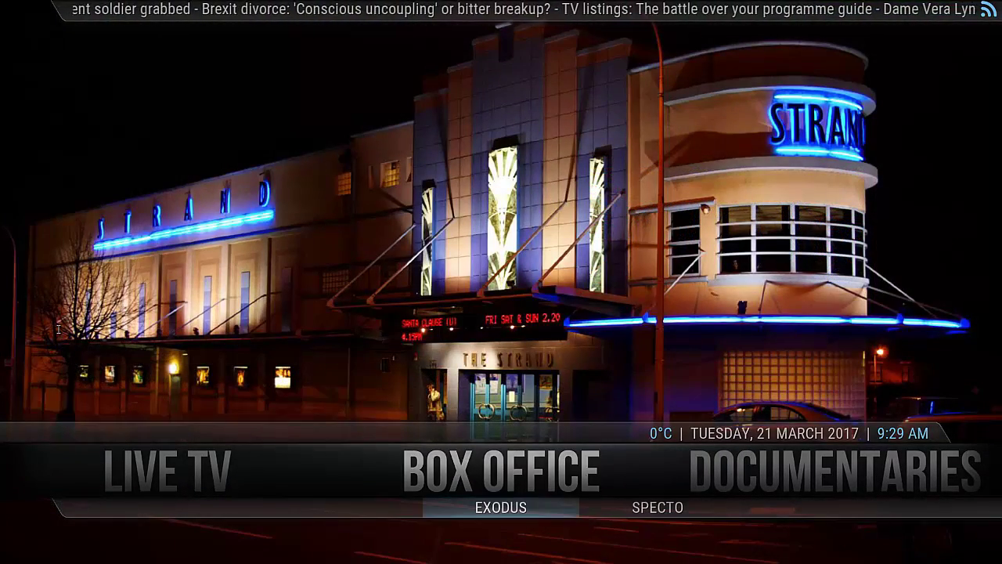
pyautogui.press('Right')
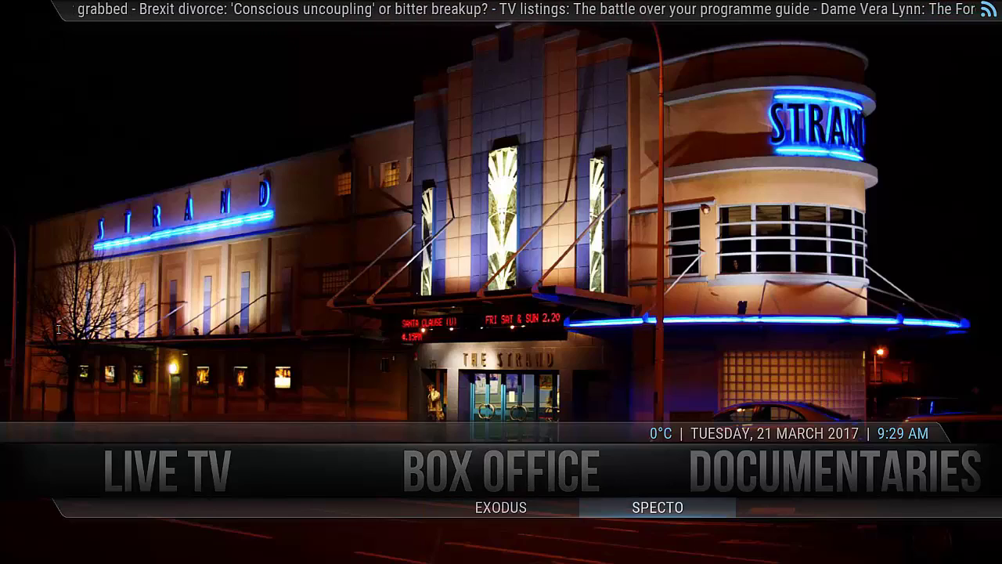
pyautogui.press('Up')
# - Browse the Documentaries add-ons, then move on to the Kids section
pyautogui.press('Right')
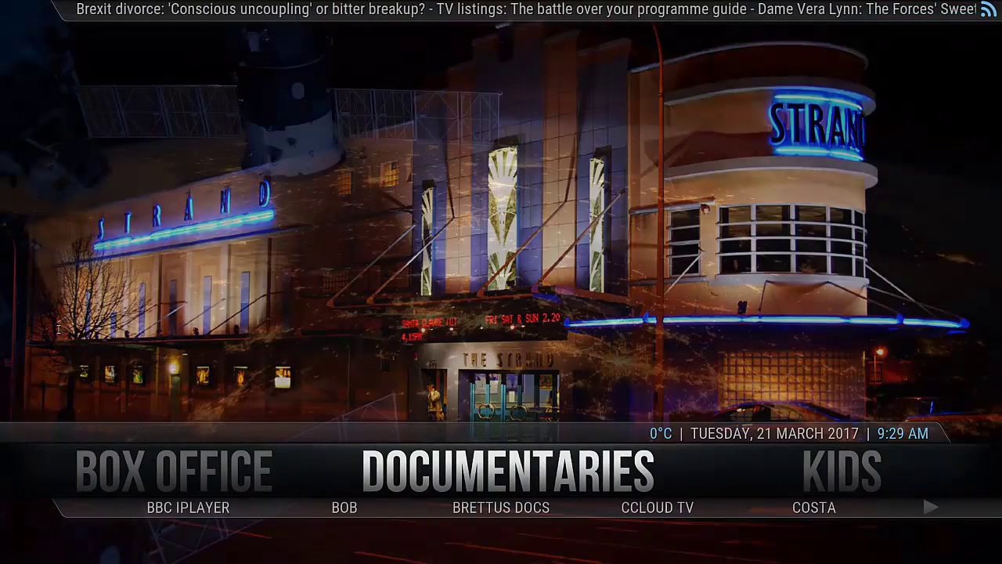
pyautogui.press('Down')
pyautogui.press('Right')
pyautogui.press('Right')
pyautogui.press('Right')
pyautogui.press('Right')
pyautogui.press('Right')
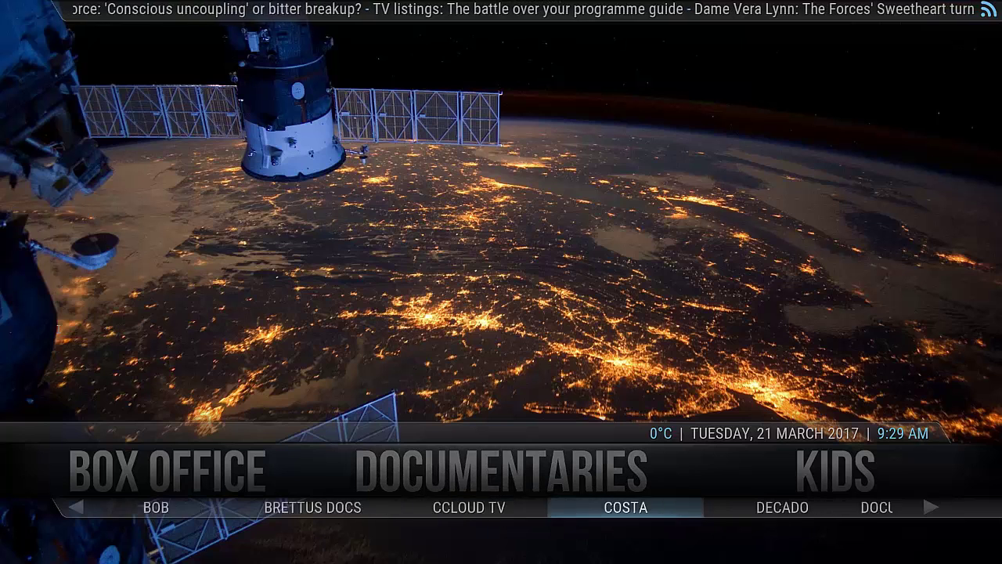
pyautogui.press('Right')
pyautogui.press('Right')
pyautogui.press('Right')
pyautogui.press('Right')
pyautogui.press('Right')
pyautogui.press('Right')
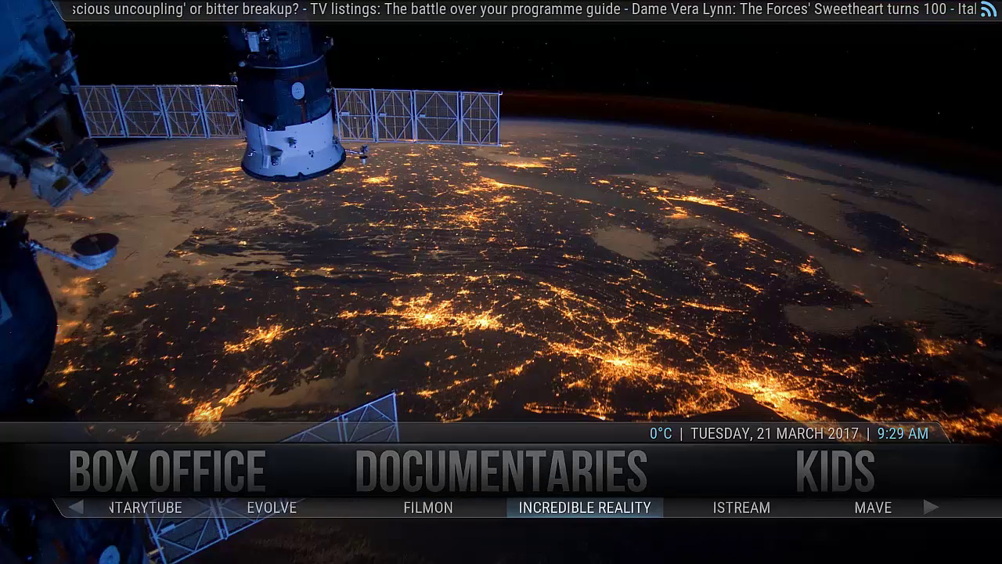
pyautogui.press('Right')
pyautogui.press('Right')
pyautogui.press('Right')
pyautogui.press('Right')
pyautogui.press('Right')
pyautogui.press('Right')
pyautogui.press('Right')
pyautogui.press('Right')
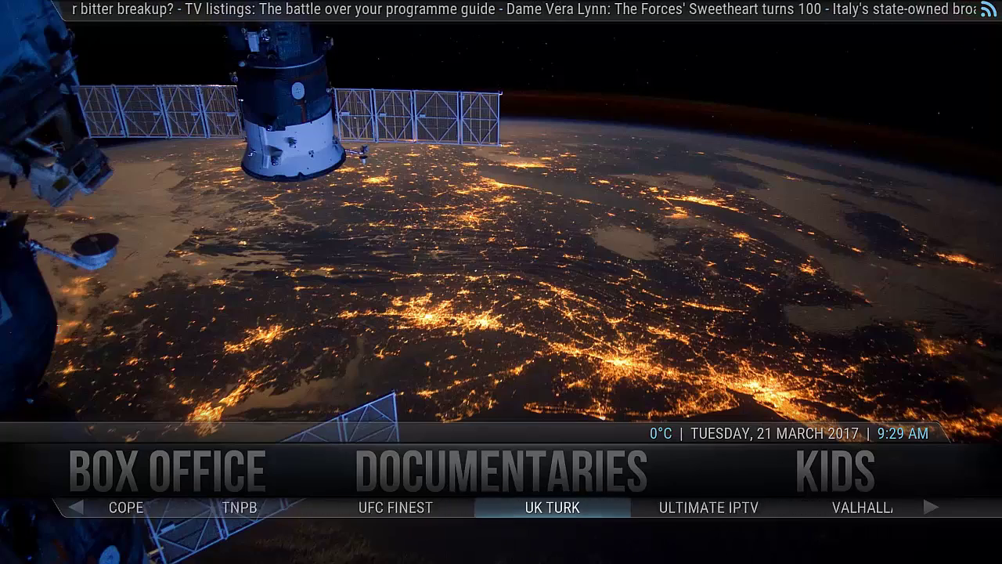
pyautogui.press('Right')
pyautogui.press('Right')
pyautogui.press('Up')
pyautogui.press('Right')
# - Browse the Kids add-ons, then move on to New Movies
pyautogui.press('Down')
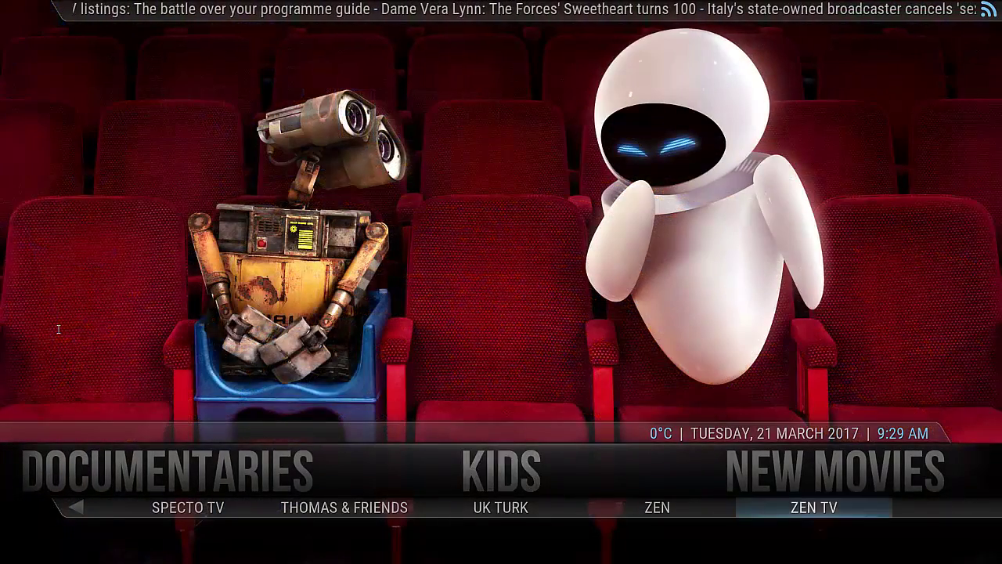
pyautogui.press('Right')
pyautogui.press('Right')
pyautogui.press('Right')
pyautogui.press('Right')
pyautogui.press('Right')
pyautogui.press('Right')
pyautogui.press('Right')
pyautogui.press('Right')
pyautogui.press('Right')
pyautogui.press('Right')
pyautogui.press('Right')
pyautogui.press('Right')
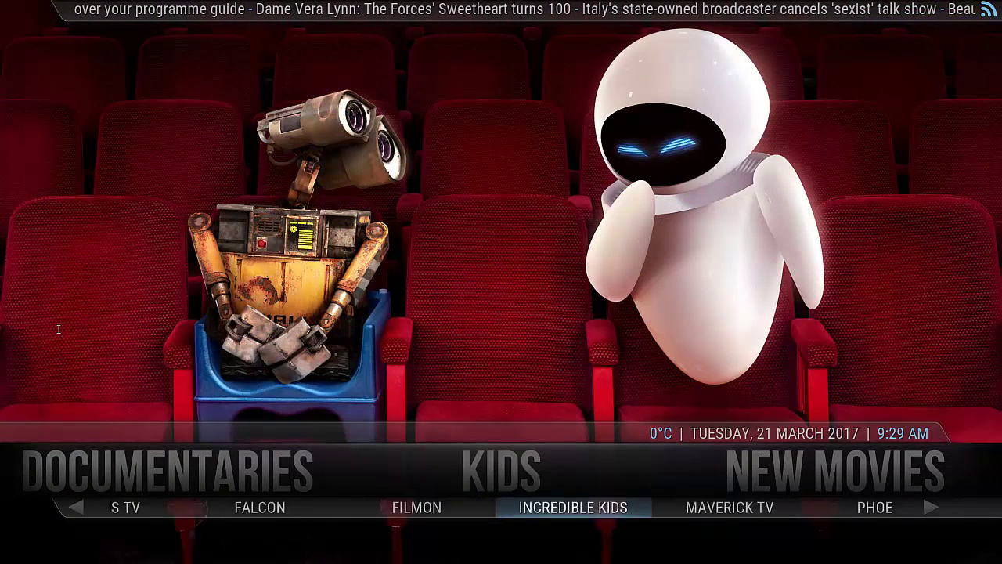
pyautogui.press('Right')
pyautogui.press('Right')
pyautogui.press('Right')
pyautogui.press('Right')
pyautogui.press('Right')
pyautogui.press('Right')
pyautogui.press('Right')
pyautogui.press('Right')
pyautogui.press('Right')
pyautogui.press('Right')
pyautogui.press('Up')
pyautogui.press('Right')
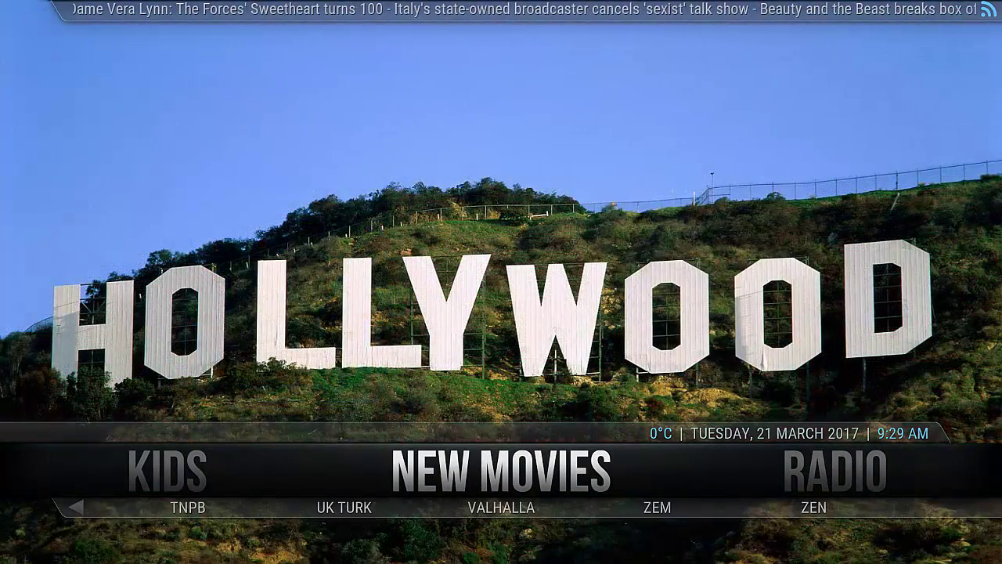
# - Peek into the New Movies list, then browse the Radio add-ons
pyautogui.press('Down')
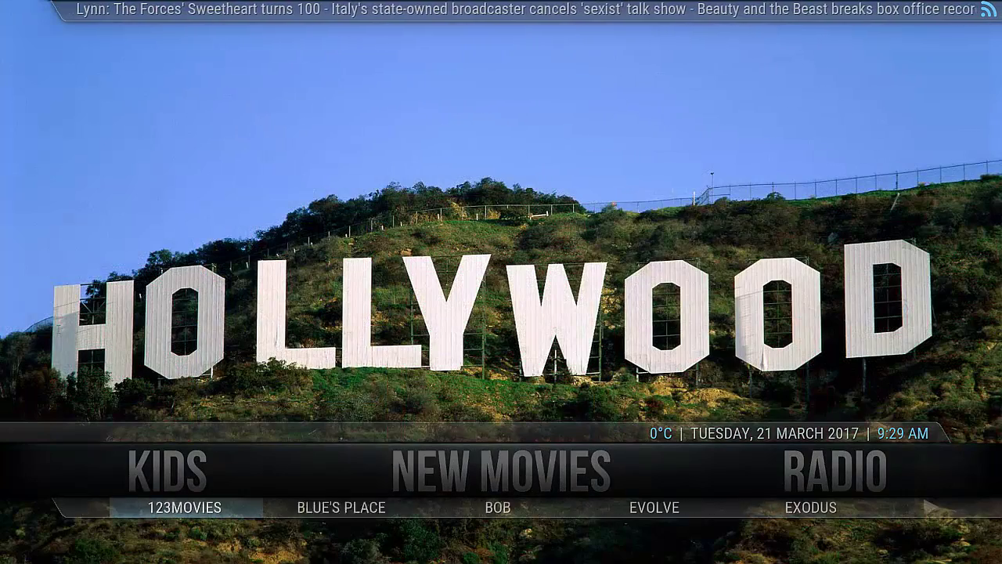
pyautogui.press('Up')
pyautogui.press('Right')
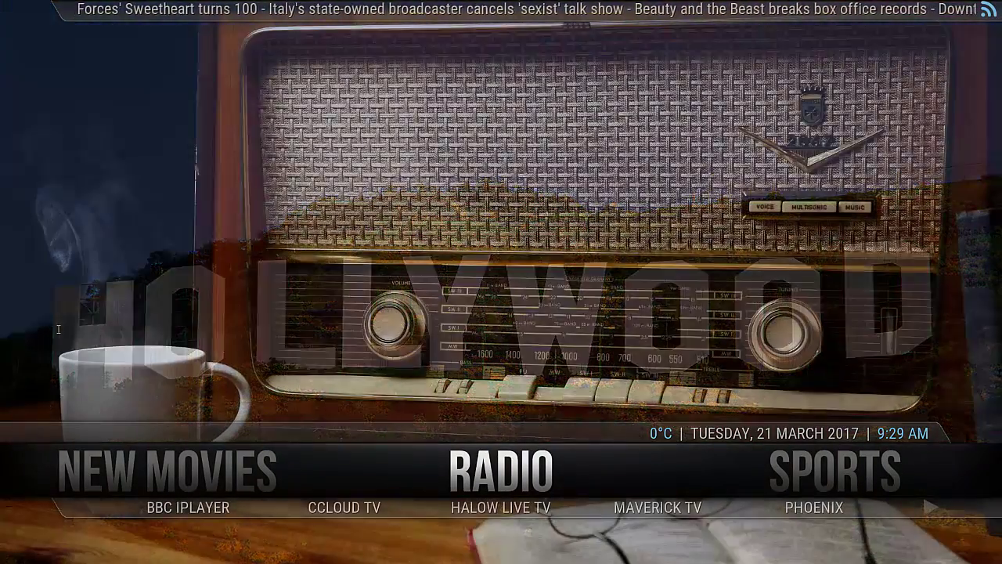
pyautogui.press('Down')
pyautogui.press('Right')
pyautogui.press('Right')
pyautogui.press('Right')
pyautogui.press('Right')
pyautogui.press('Right')
pyautogui.press('Right')
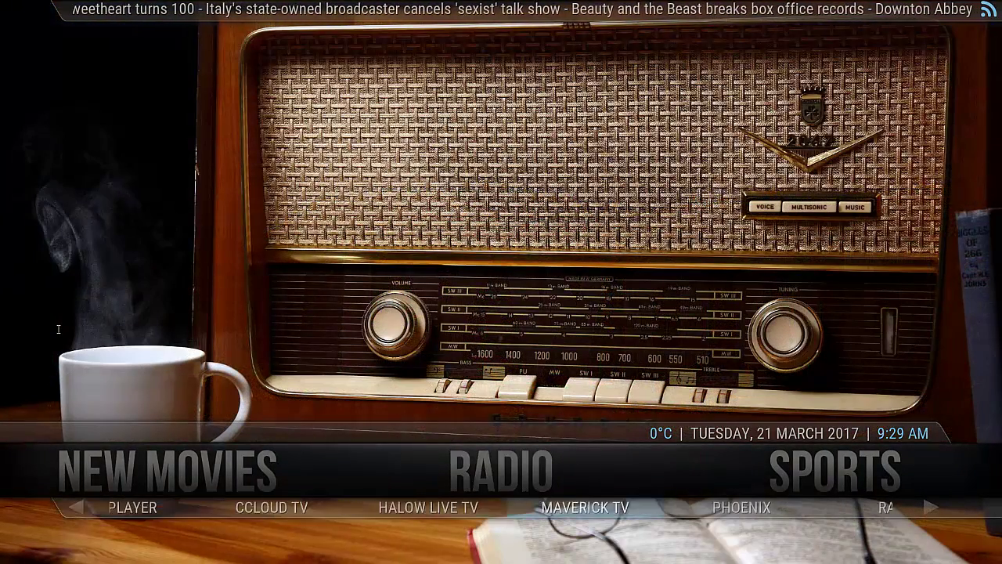
pyautogui.press('Right')
pyautogui.press('Up')
# - Browse the Sports add-ons to the end, then move on to Video Add-ons
pyautogui.press('Right')
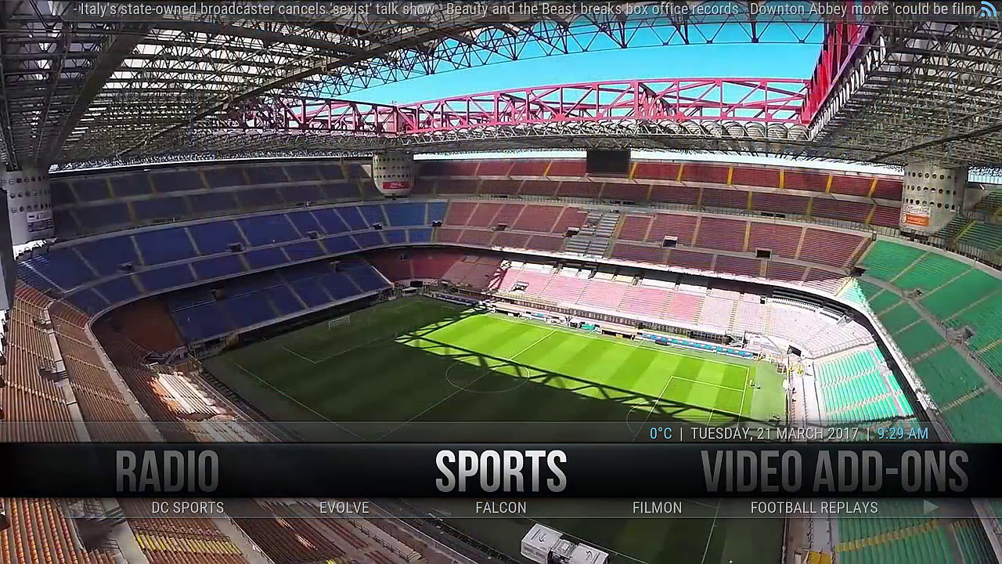
pyautogui.press('Down')
pyautogui.press('Right')
pyautogui.press('Right')
pyautogui.press('Right')
pyautogui.press('Right')
pyautogui.press('Right')
pyautogui.press('Right')
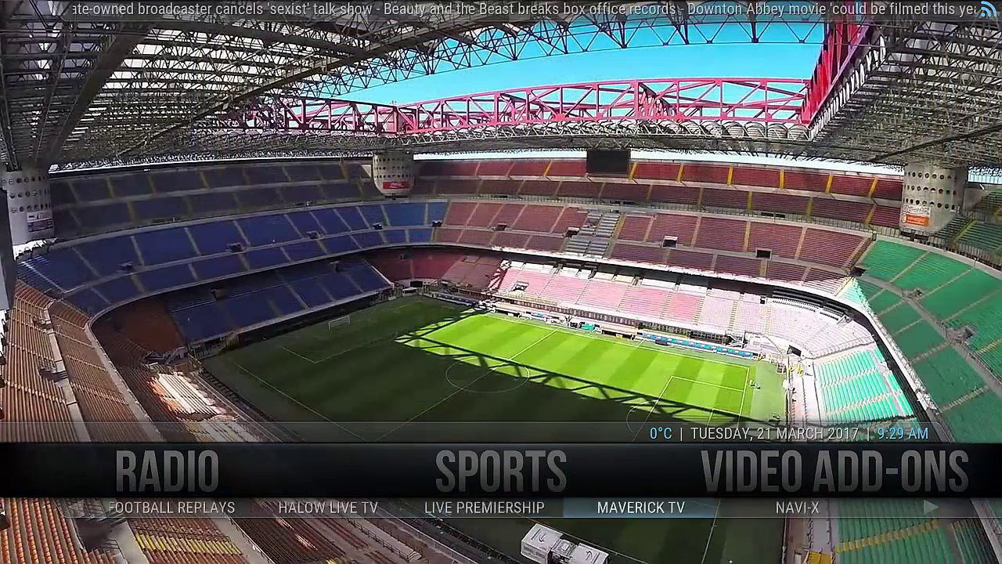
pyautogui.press('Right')
pyautogui.press('Right')
pyautogui.press('Right')
pyautogui.press('Right')
pyautogui.press('Right')
pyautogui.press('Right')
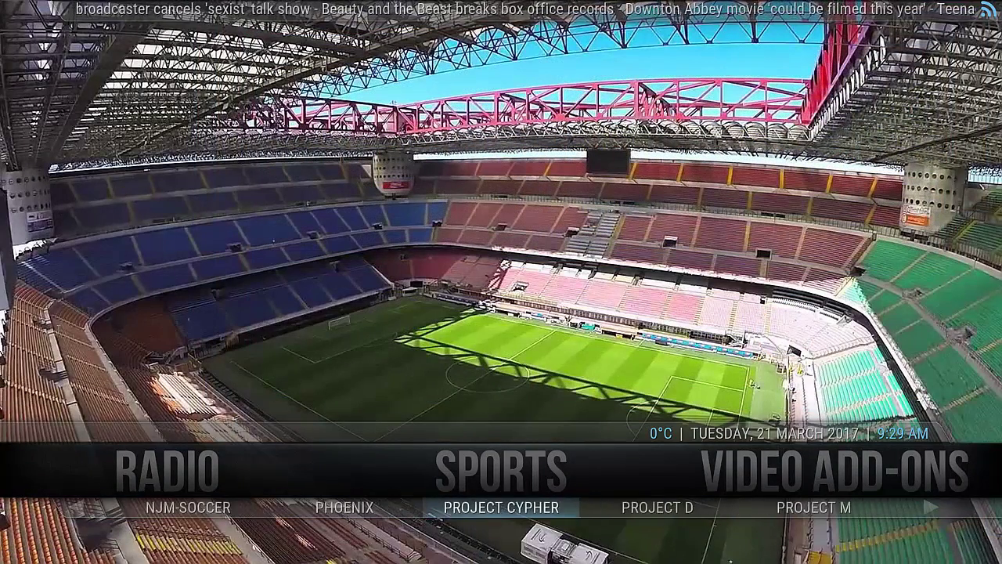
pyautogui.press('Right')
pyautogui.press('Right')
pyautogui.press('Right')
pyautogui.press('Right')
pyautogui.press('Right')
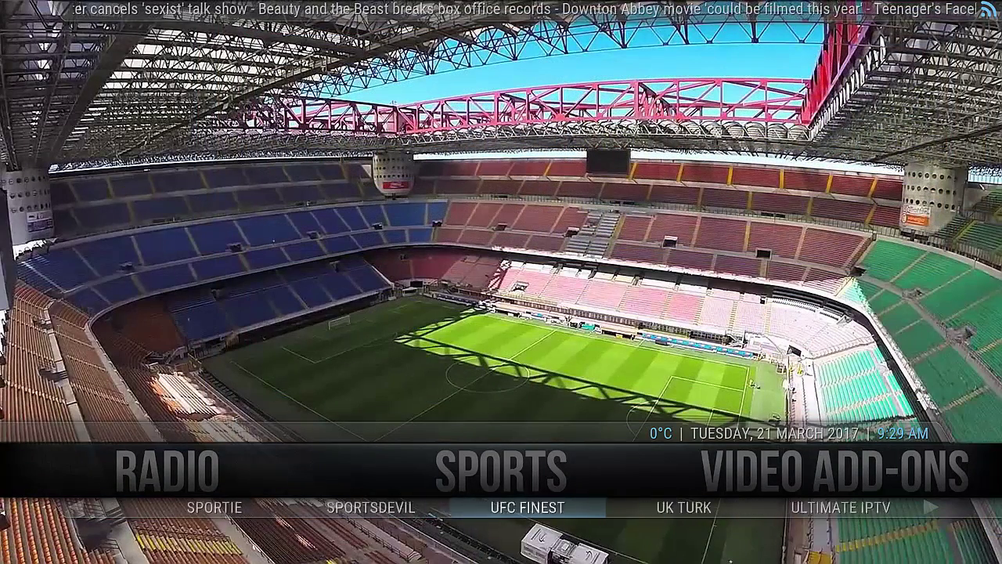
pyautogui.press('Right')
pyautogui.press('Right')
pyautogui.press('Right')
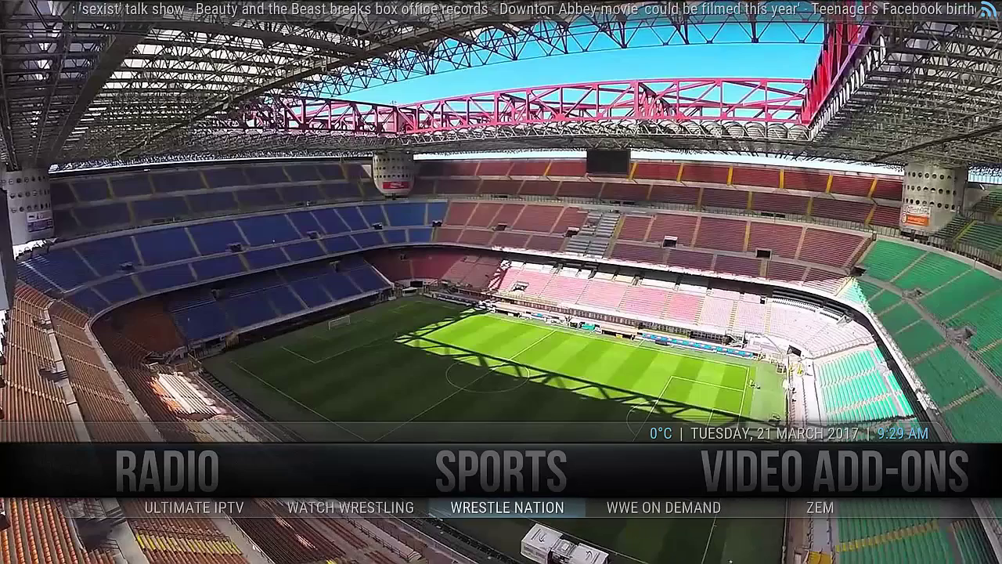
pyautogui.press('Up')
pyautogui.press('Right')
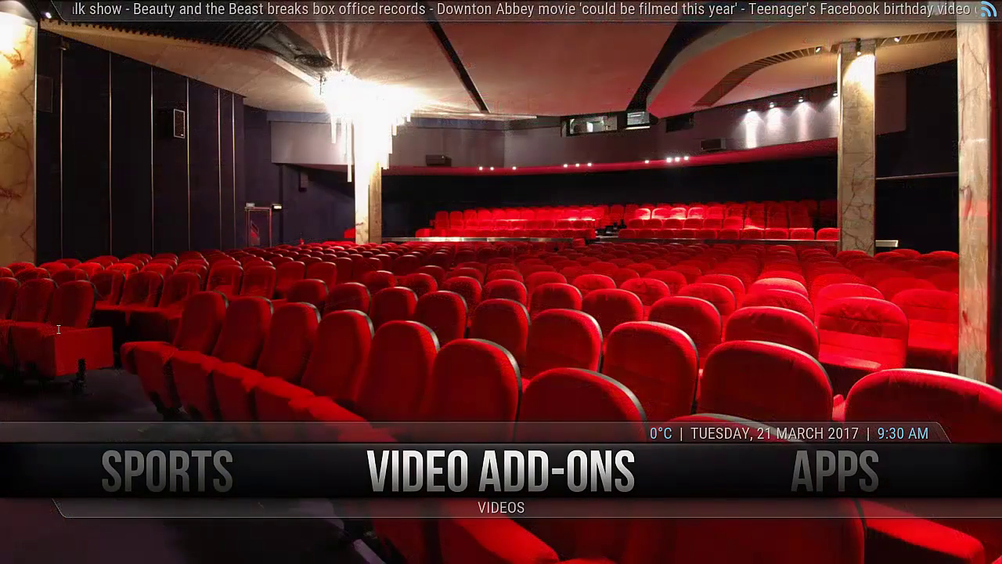
pyautogui.press('Right')
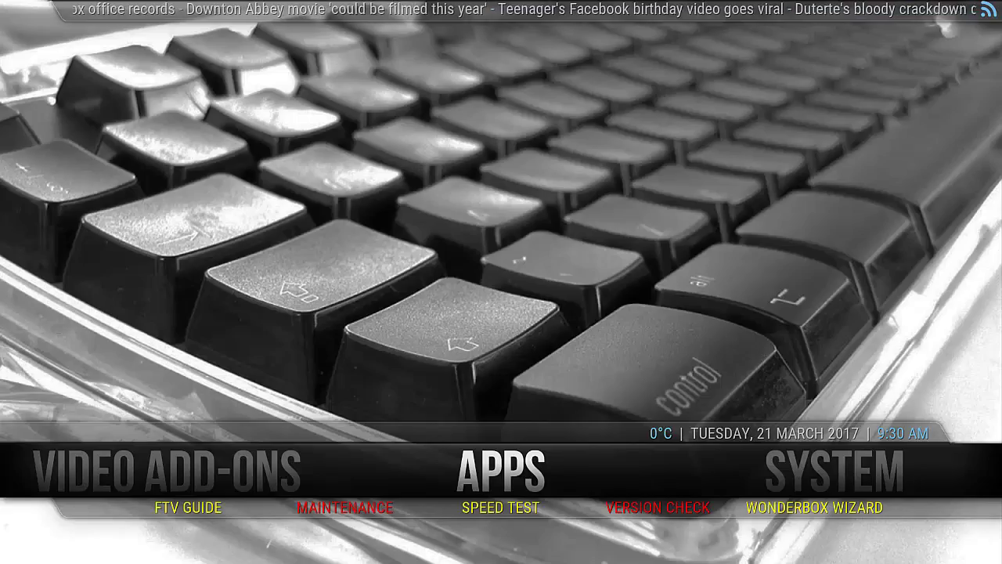
# - Check the Apps tools like Version Check and Speed Test, then cycle past System and Power to Pictures
pyautogui.press('Right')
pyautogui.press('Left')
pyautogui.press('Down')
pyautogui.press('Right')
pyautogui.press('Right')
pyautogui.press('Left')
pyautogui.press('Left')
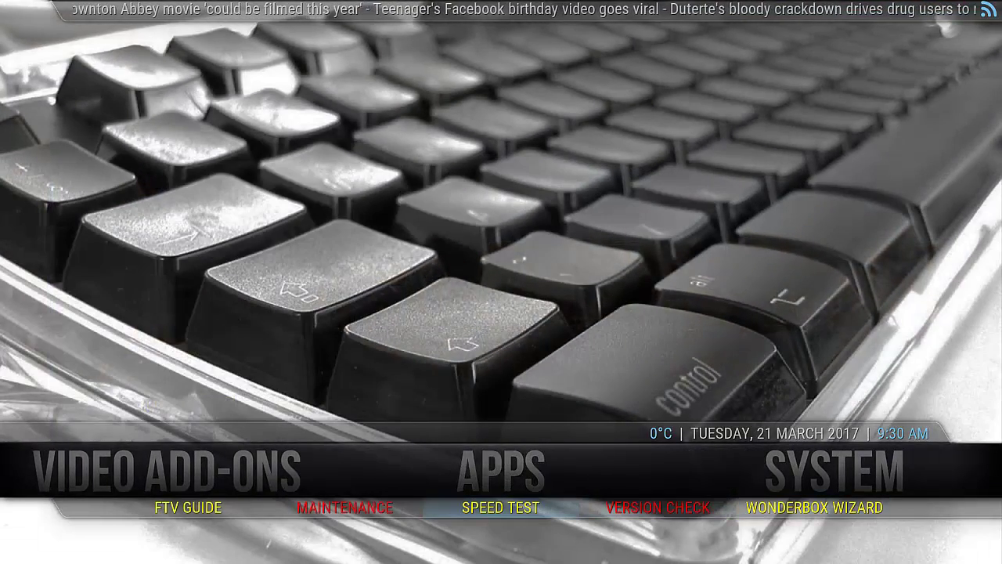
pyautogui.press('Up')
pyautogui.press('Right')
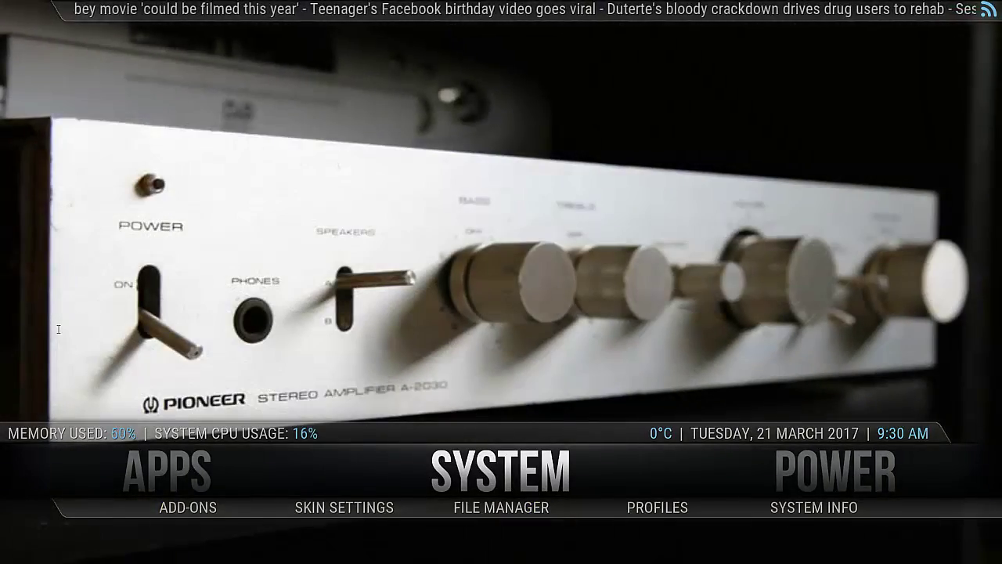
pyautogui.press('Right')
pyautogui.press('Right')
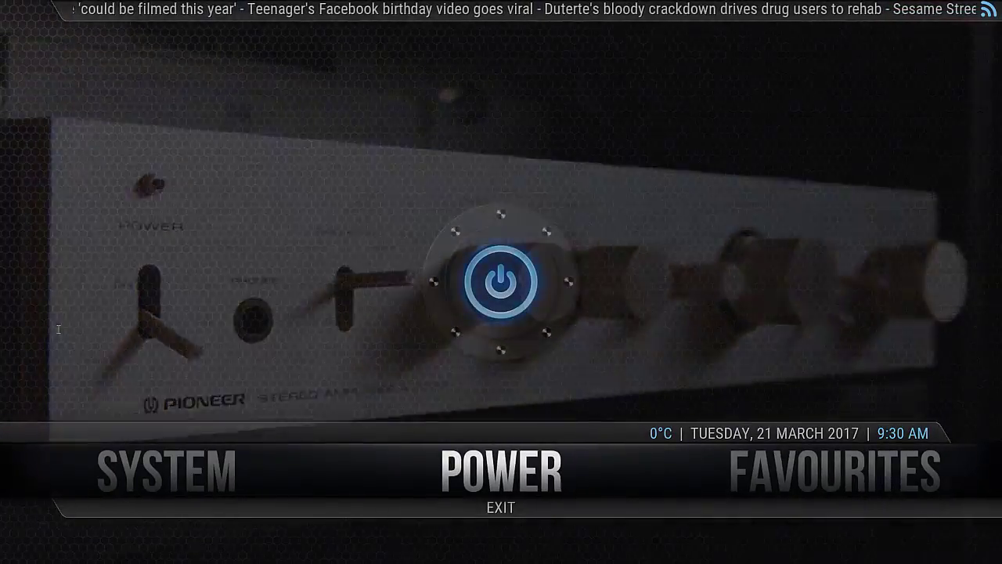
pyautogui.press('Right')
pyautogui.press('Right')
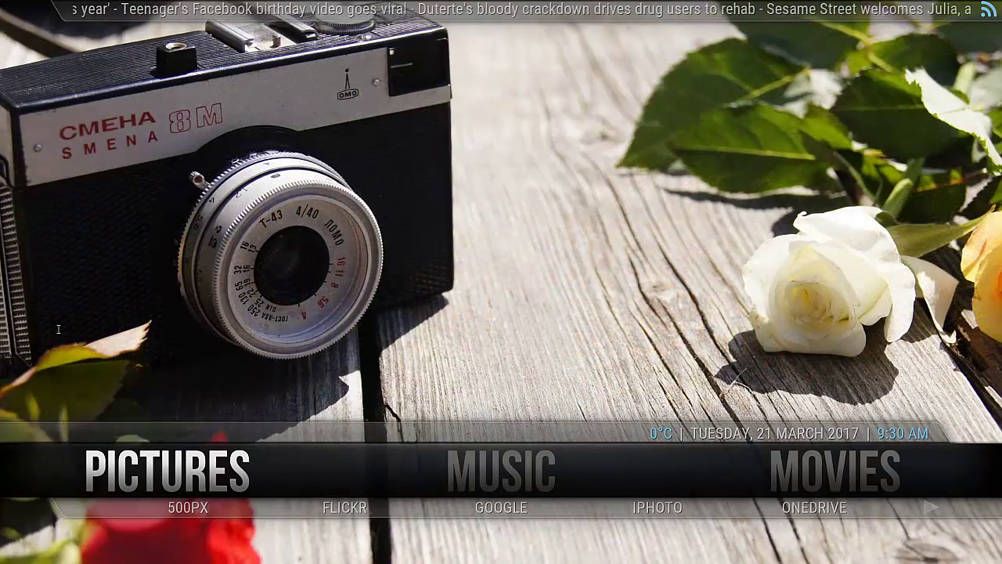
# - Browse the Music add-ons as far as MP3 Streams, then move on to Movies
pyautogui.press('Right')
pyautogui.press('Right')
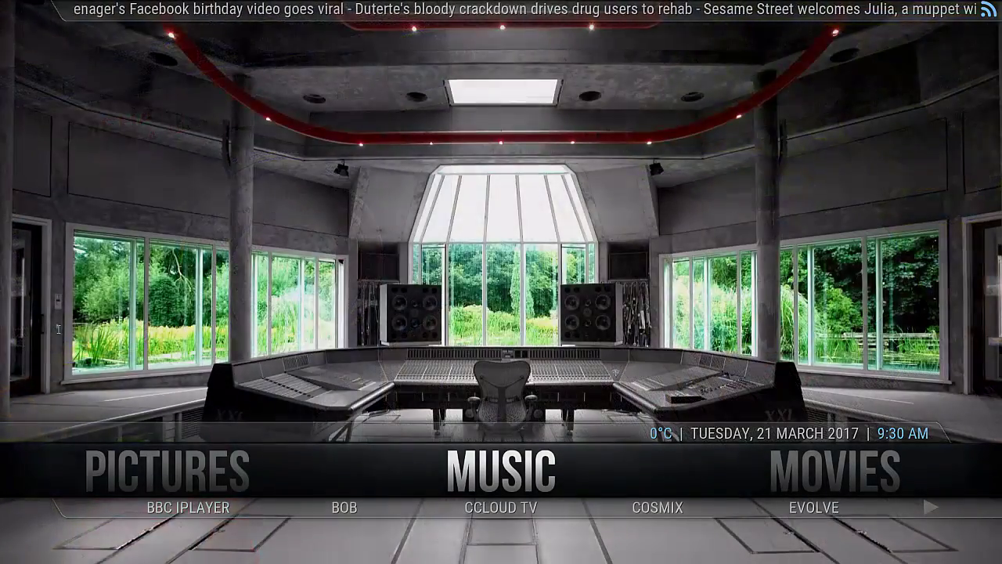
pyautogui.press('Down')
pyautogui.press('Right')
pyautogui.press('Right')
pyautogui.press('Right')
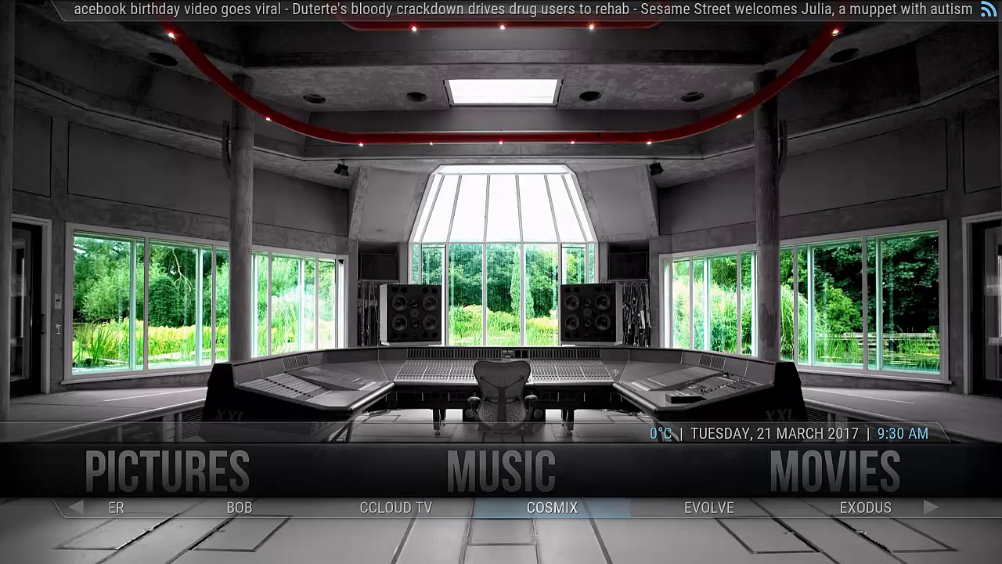
pyautogui.press('Right')
pyautogui.press('Right')
pyautogui.press('Right')
pyautogui.press('Right')
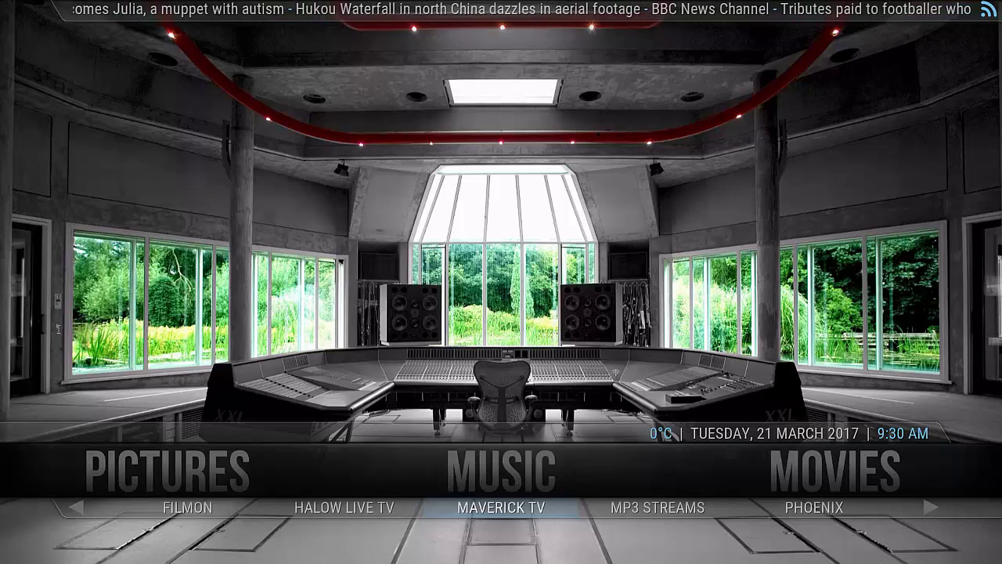
pyautogui.press('Right')
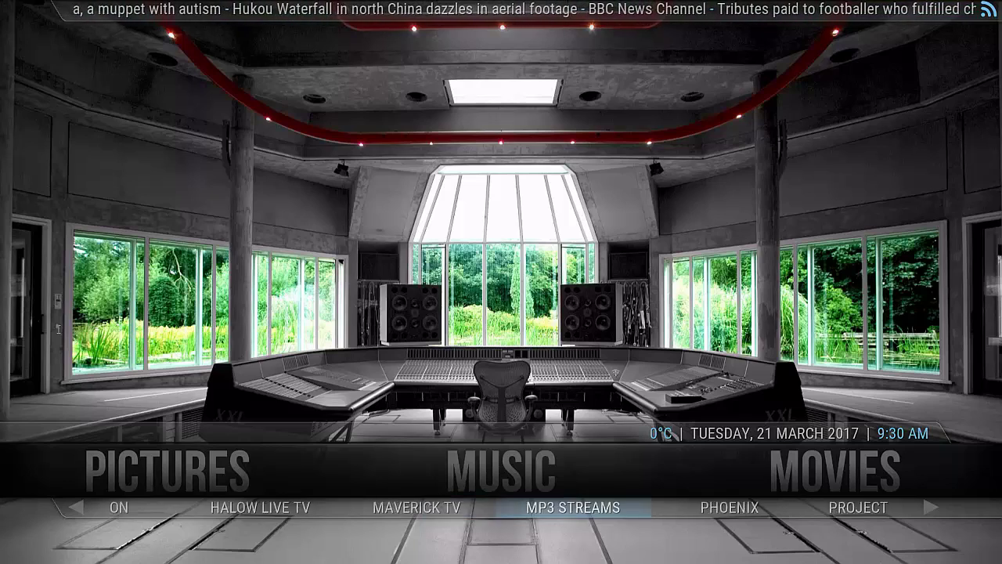
pyautogui.press('Up')
pyautogui.press('Right')
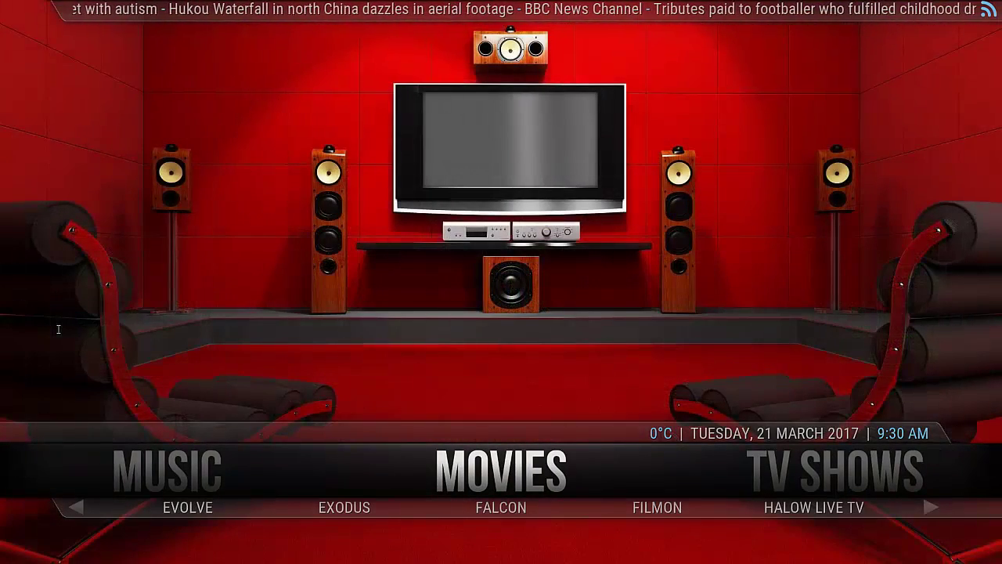
pyautogui.press('Right')
pyautogui.press('Right')
pyautogui.press('Right')
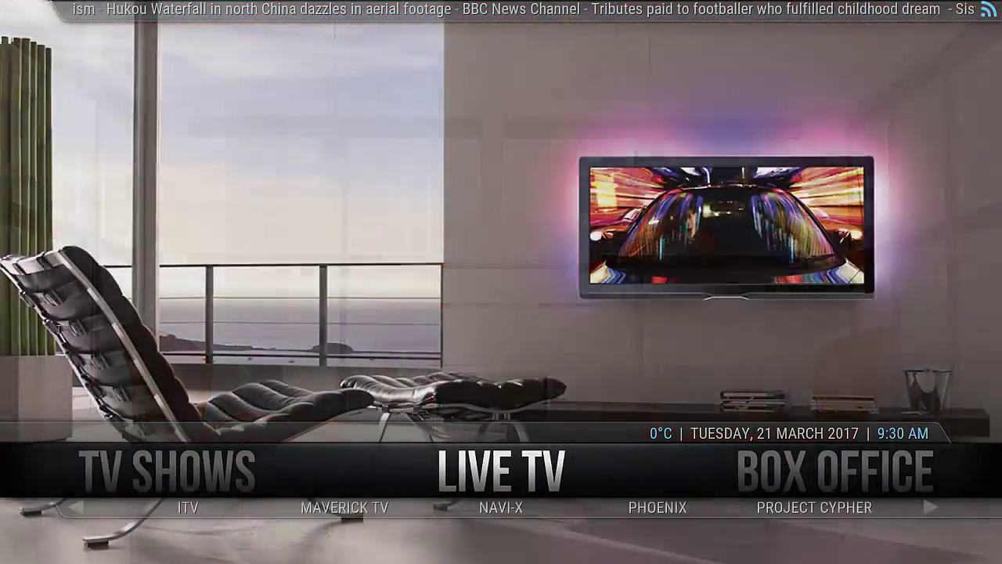
pyautogui.press('Right')
pyautogui.press('Right')
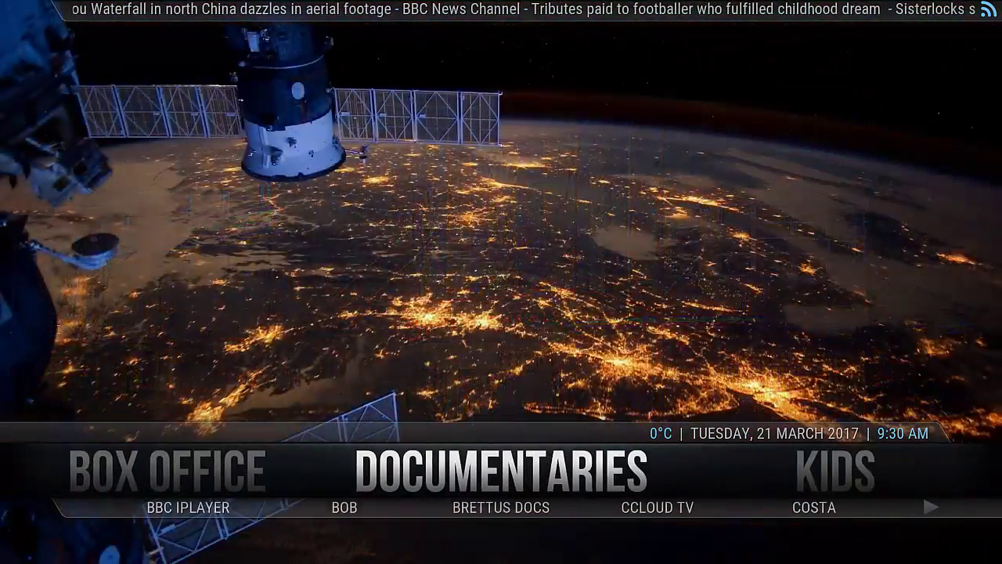
pyautogui.press('Right')
pyautogui.press('Left')
pyautogui.press('Left')
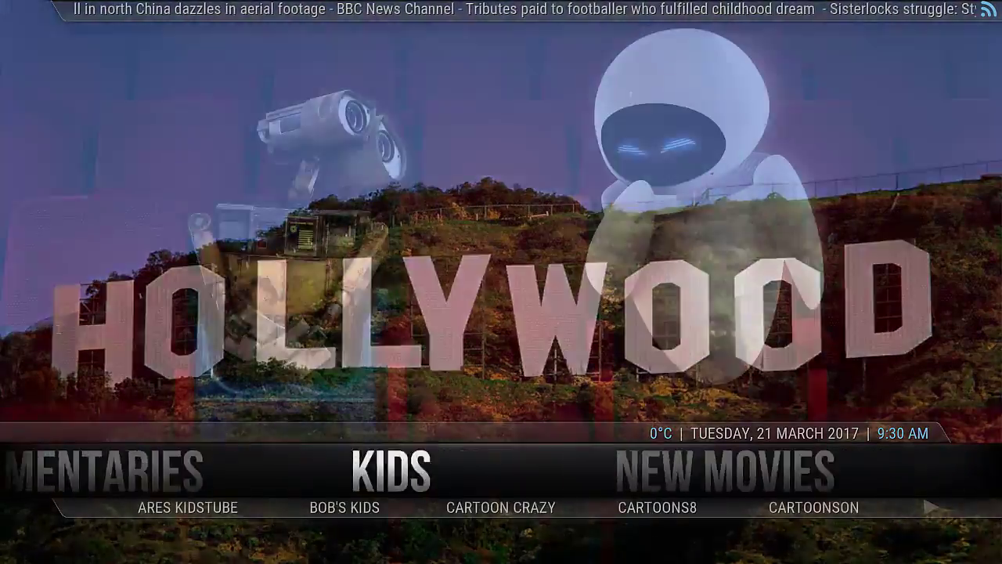
pyautogui.press('Left')
pyautogui.press('Left')
pyautogui.press('Left')
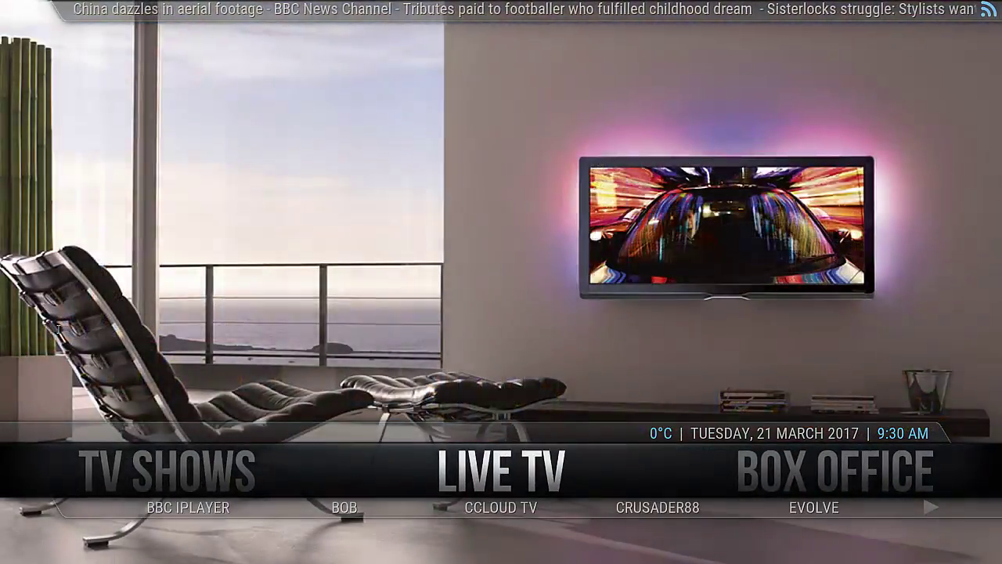
pyautogui.press('Left')
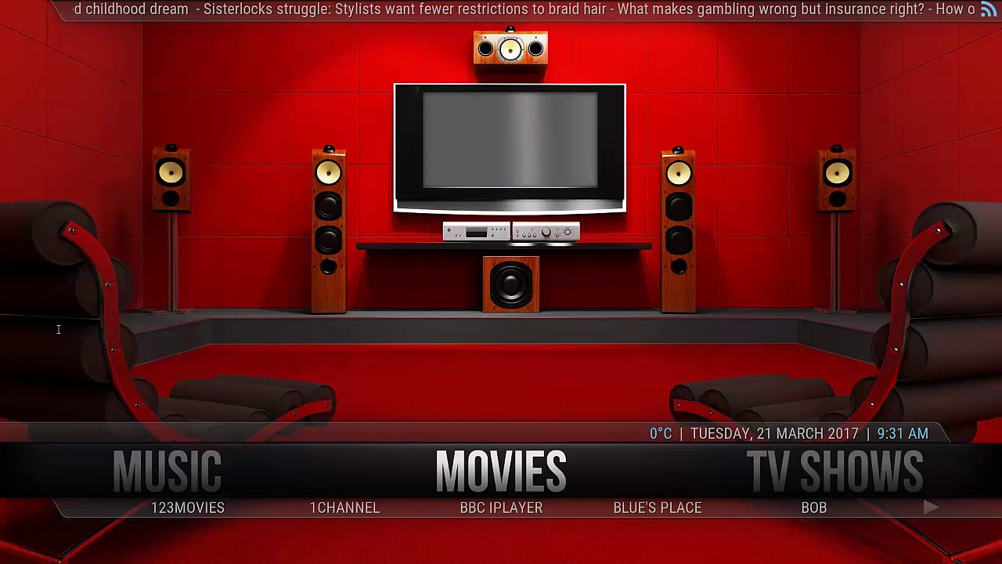
pyautogui.press('Right')
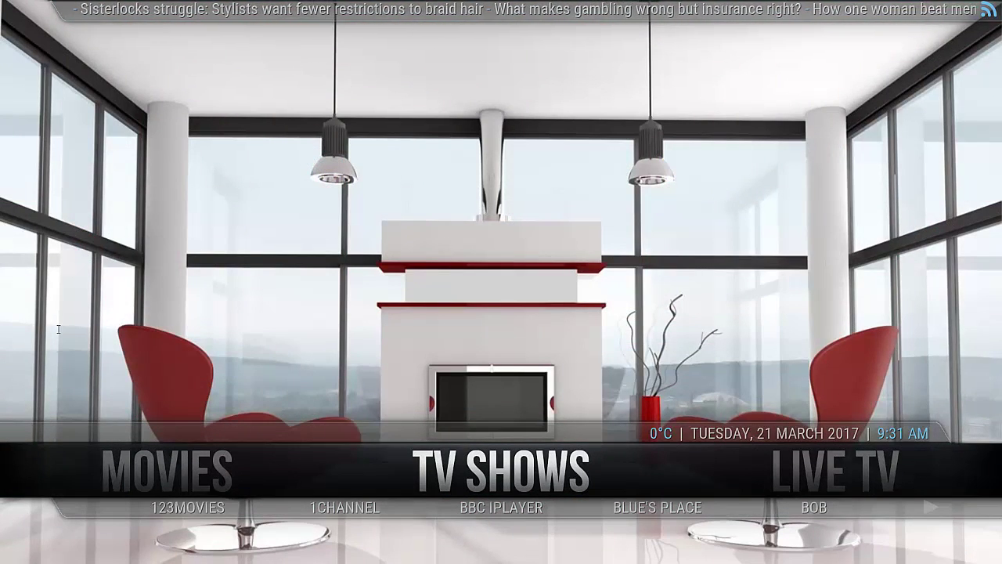
pyautogui.press('Right')
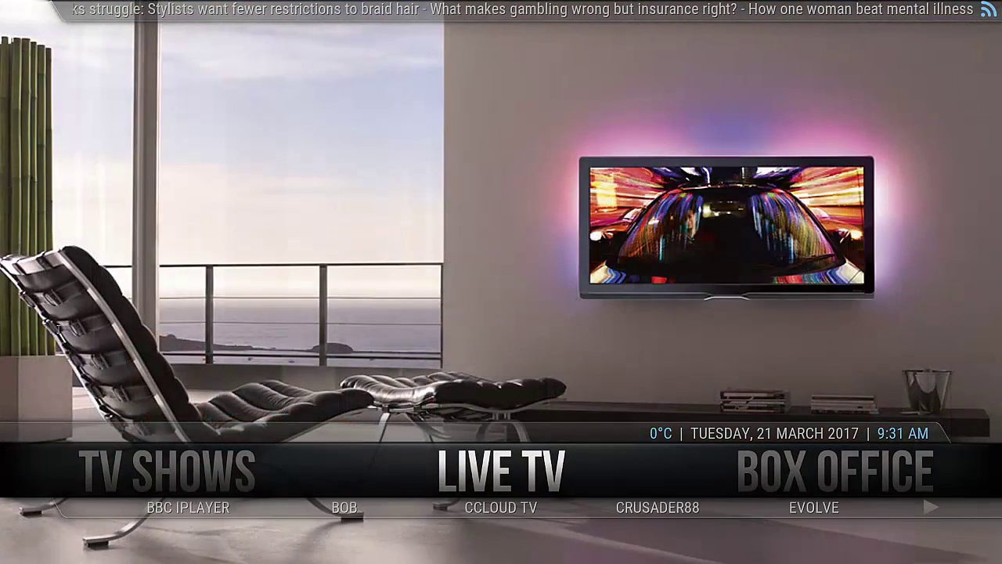
pyautogui.press('Right')
pyautogui.press('Right')
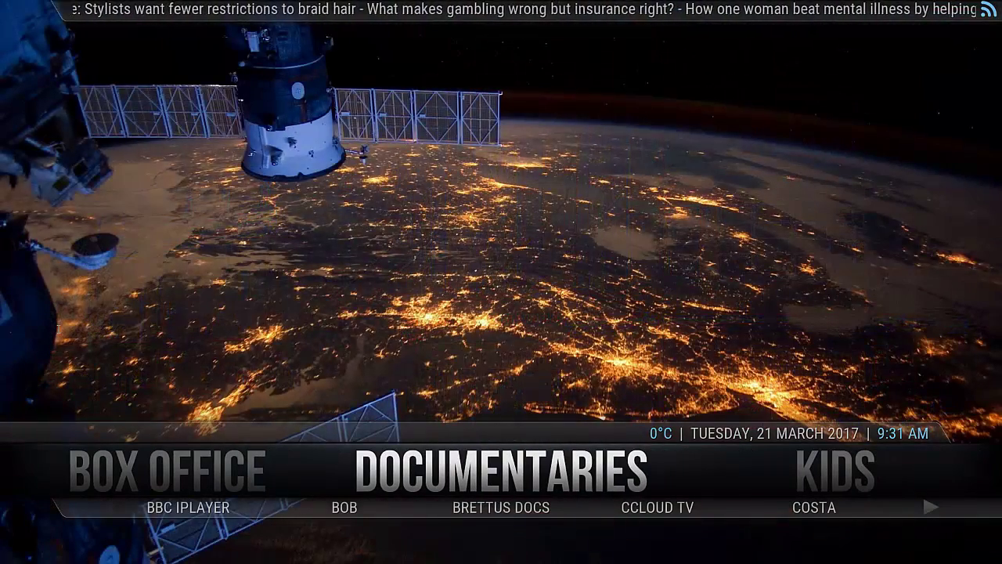
pyautogui.press('Right')
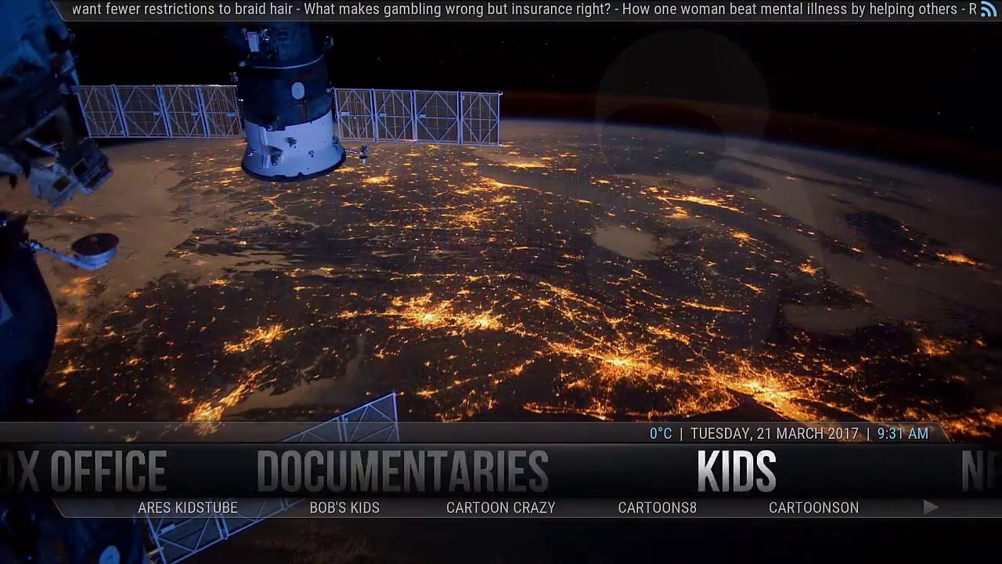
pyautogui.press('Right')
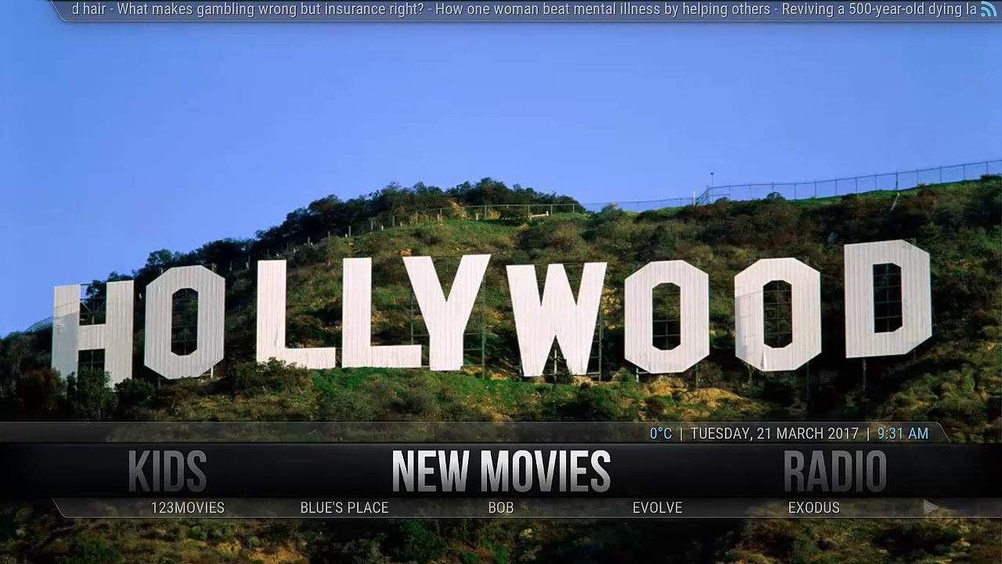
pyautogui.press('Left')
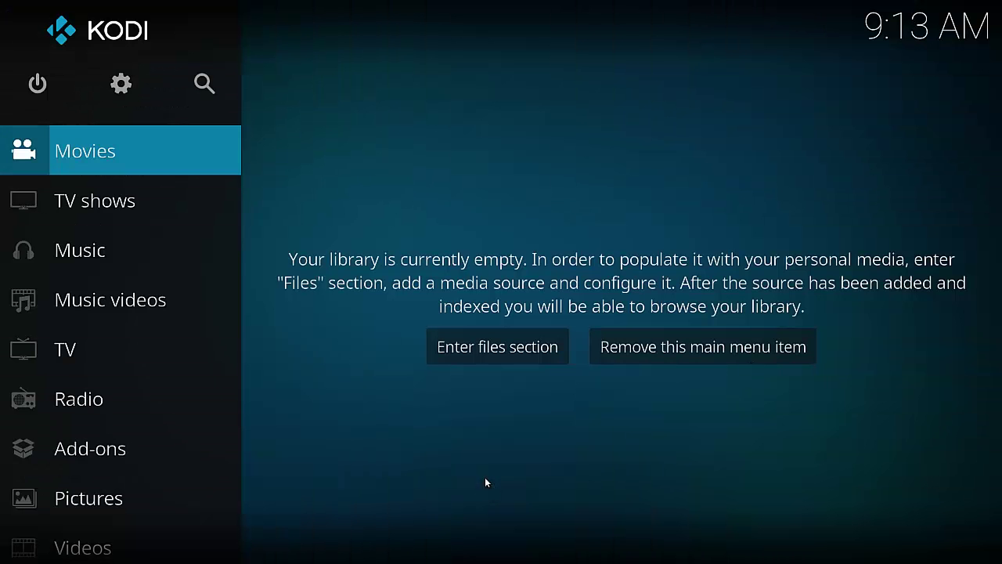
# - Turn on Unknown sources in System > Add-ons settings and accept the warning
pyautogui.press('Up')
pyautogui.press('Right')
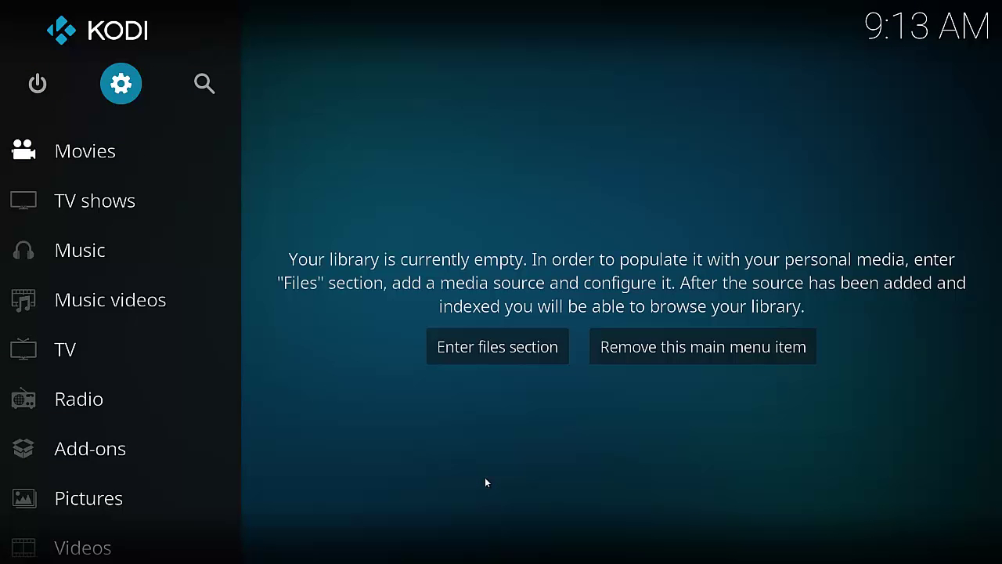
pyautogui.press('Return')
pyautogui.press('Down')
pyautogui.press('Right')
pyautogui.press('Right')
pyautogui.press('Right')
pyautogui.press('Return')
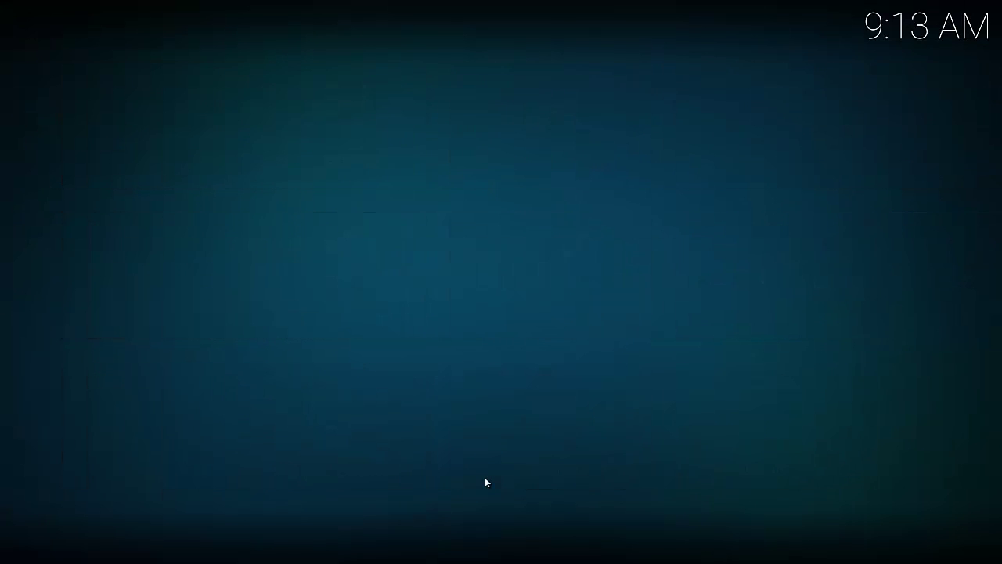
pyautogui.press('Down')
pyautogui.press('Down')
pyautogui.press('Down')
pyautogui.press('Down')
pyautogui.press('Down')
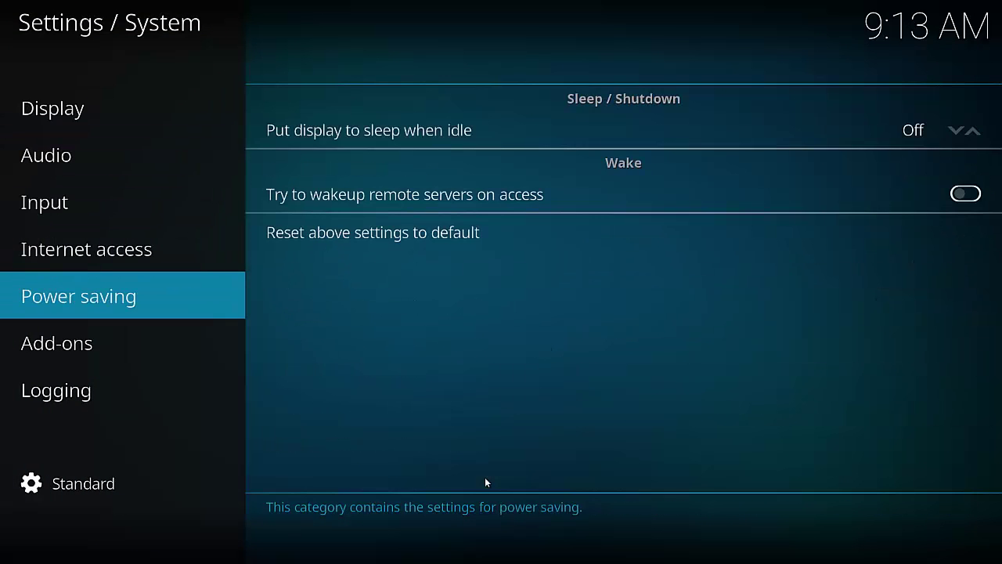
pyautogui.press('Right')
pyautogui.press('Down')
pyautogui.press('Down')
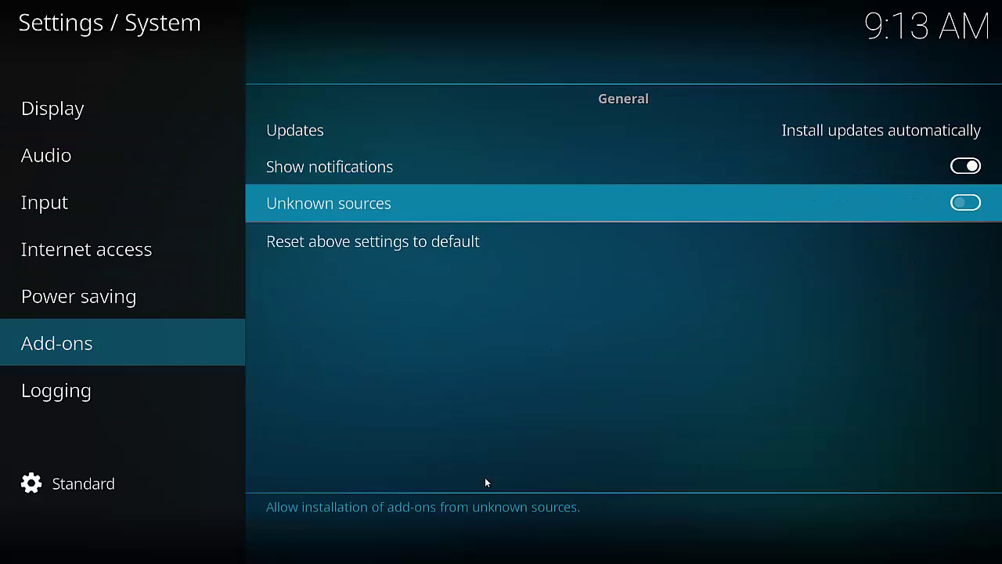
pyautogui.press('Return')
pyautogui.press('Left')
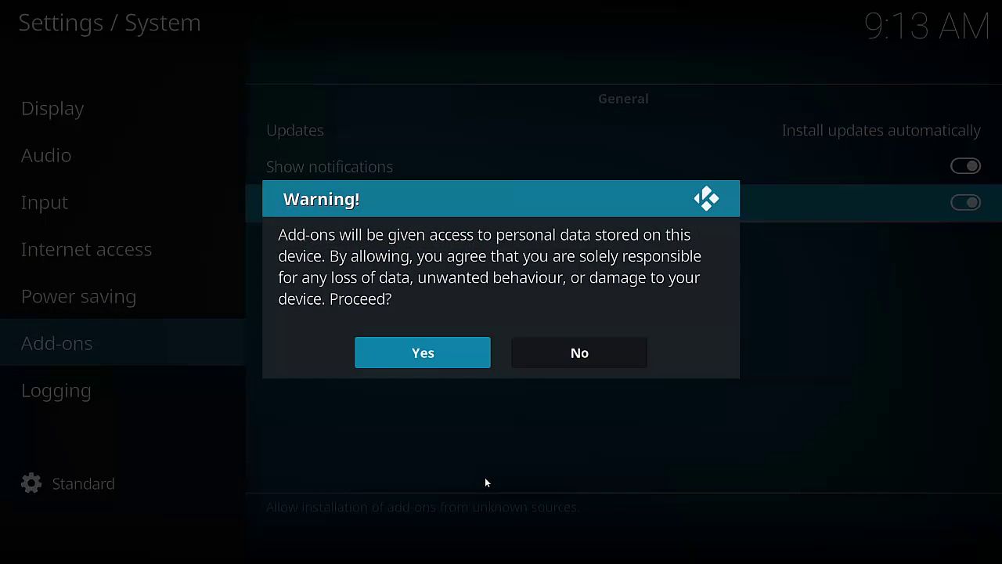
pyautogui.press('Return')
# - Open the File manager and select Add source
pyautogui.press('Escape')
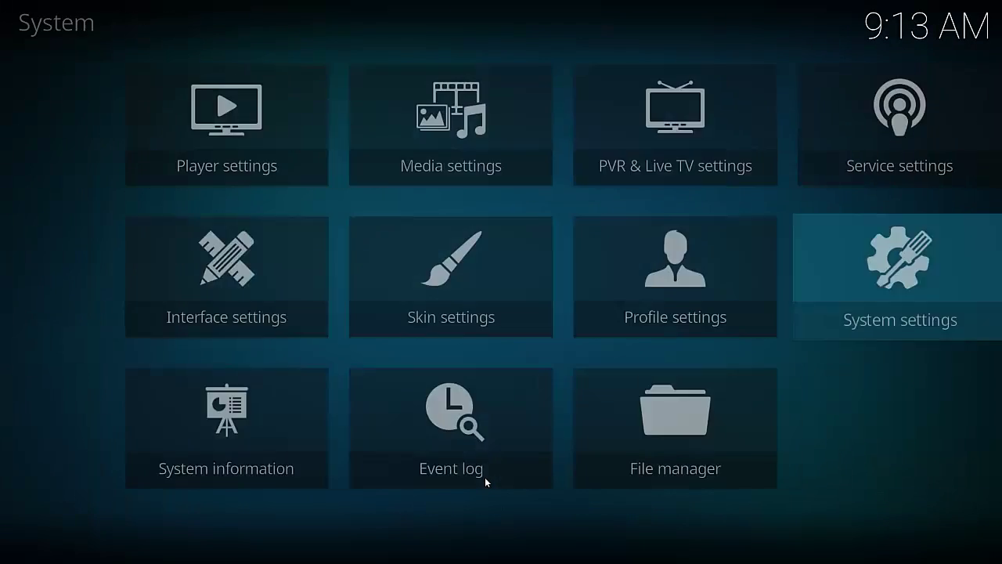
pyautogui.press('Left')
pyautogui.press('Down')
pyautogui.press('Return')
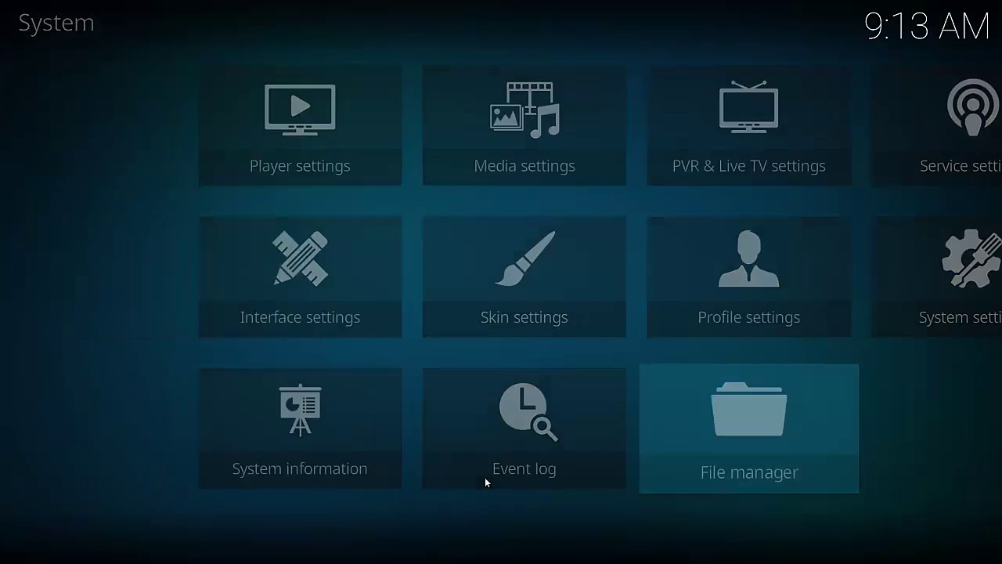
pyautogui.press('Down')
pyautogui.press('Return')
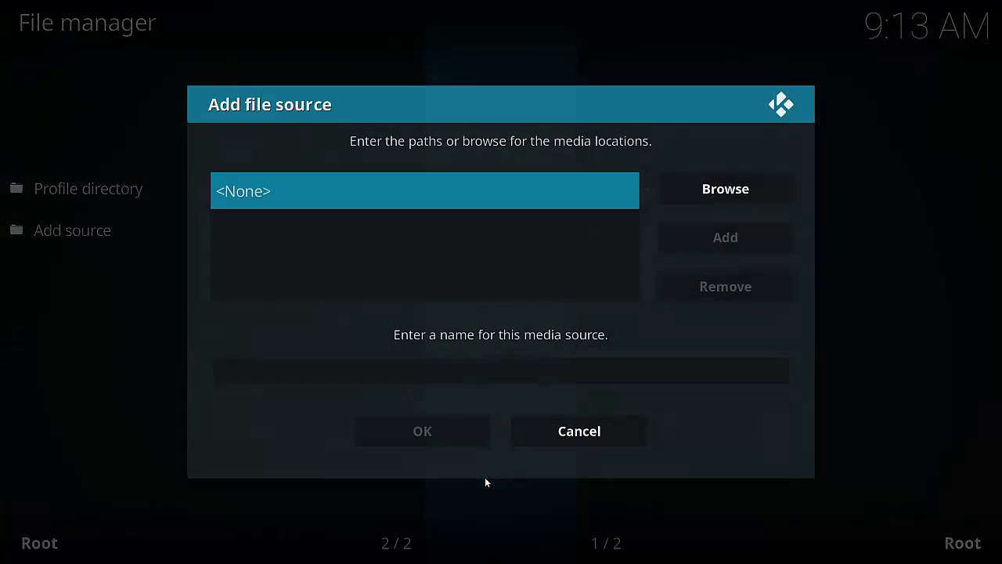
pyautogui.press('Return')
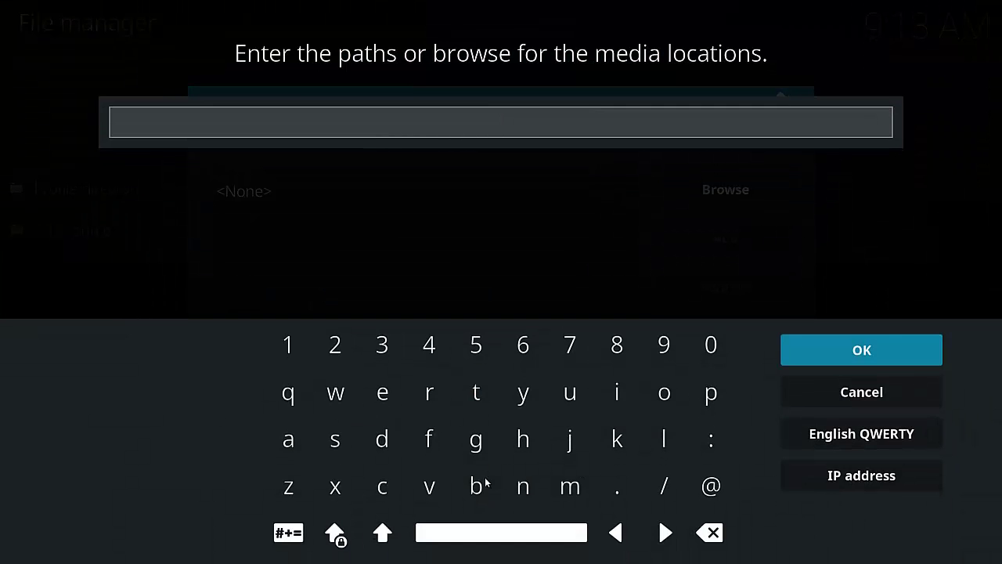
pyautogui.write('http://onealliance.xyz/repo/')
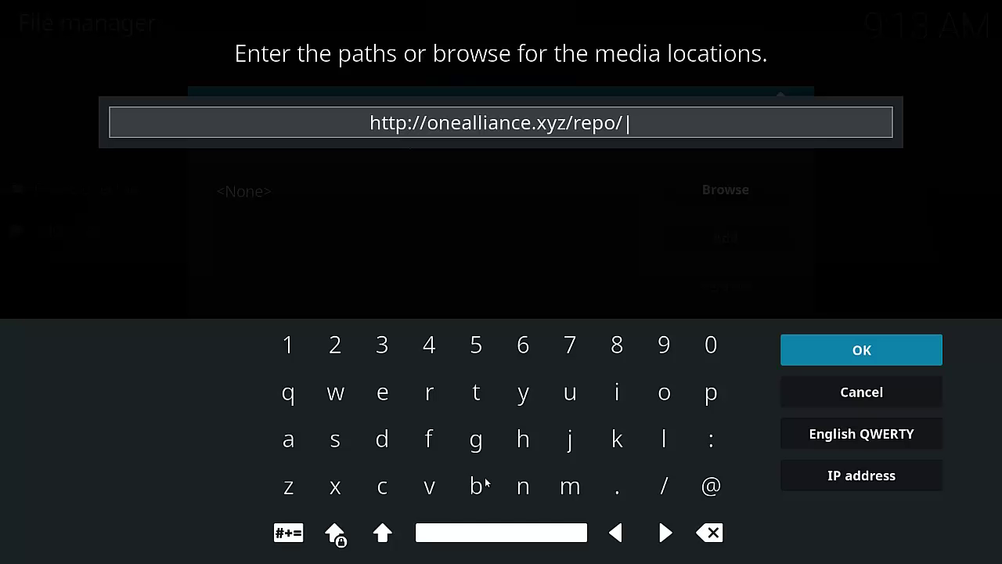
pyautogui.press('Return')
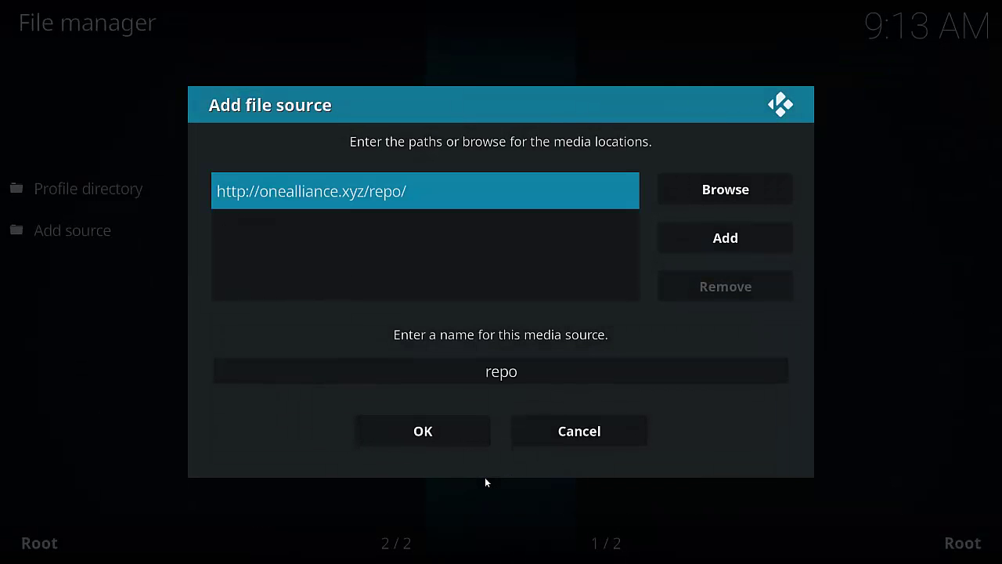
# - Rename the source from 'repo' to 'alliance' and save it
pyautogui.press('Down')
pyautogui.press('Down')
pyautogui.press('Up')
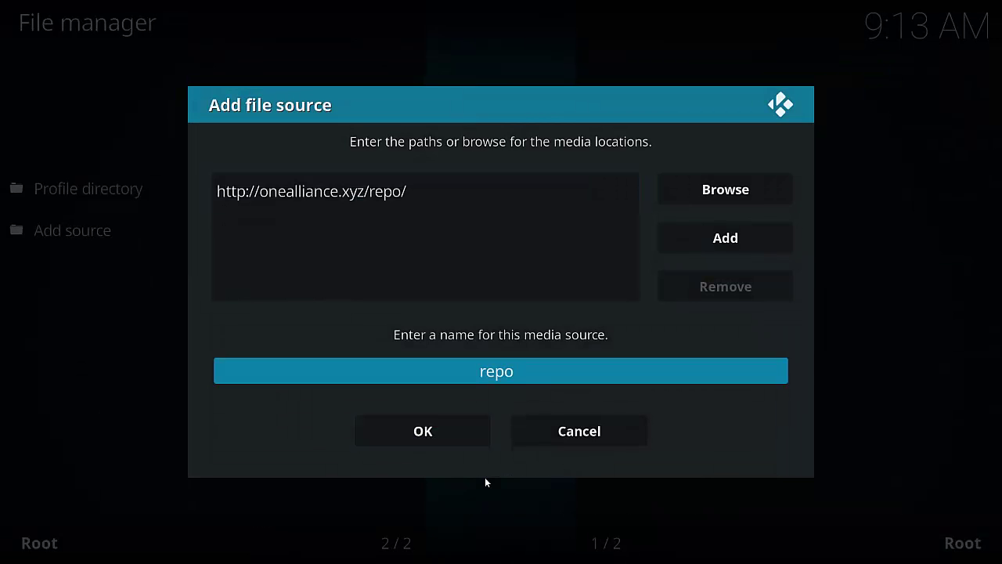
pyautogui.press('Down')
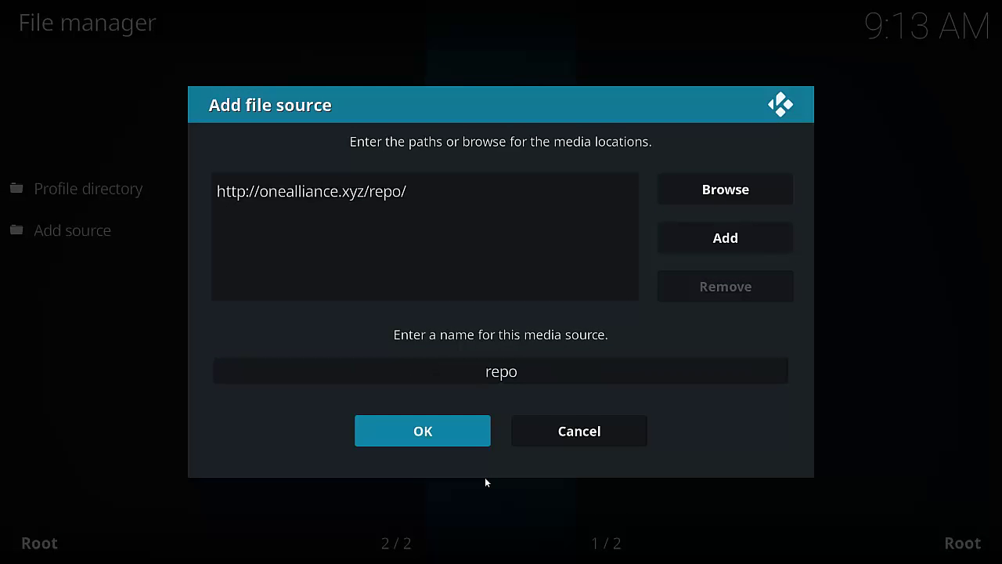
pyautogui.press('Up')
pyautogui.press('BackSpace')
pyautogui.press('BackSpace')
pyautogui.press('BackSpace')
pyautogui.press('BackSpace')
pyautogui.write('alliance')
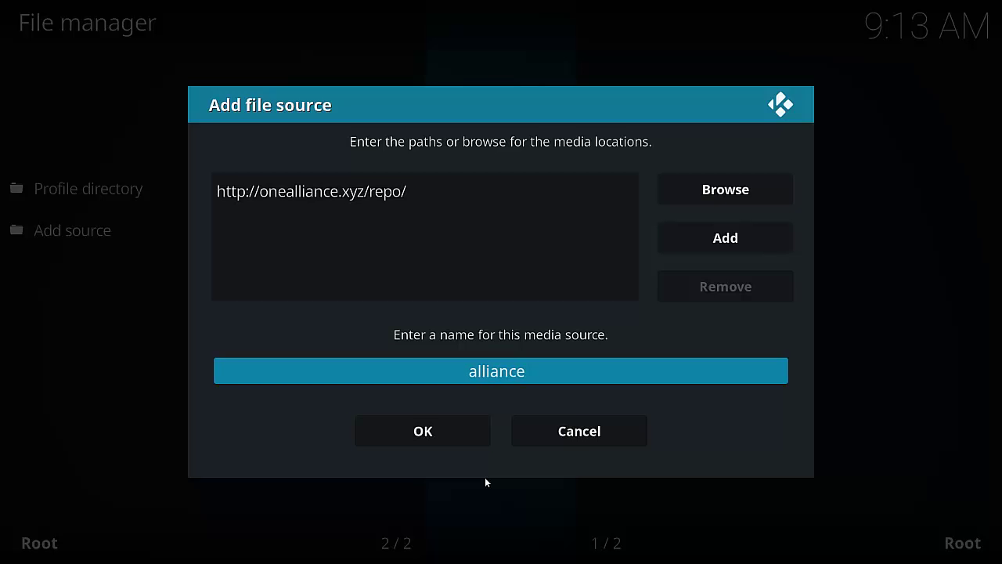
pyautogui.press('Down')
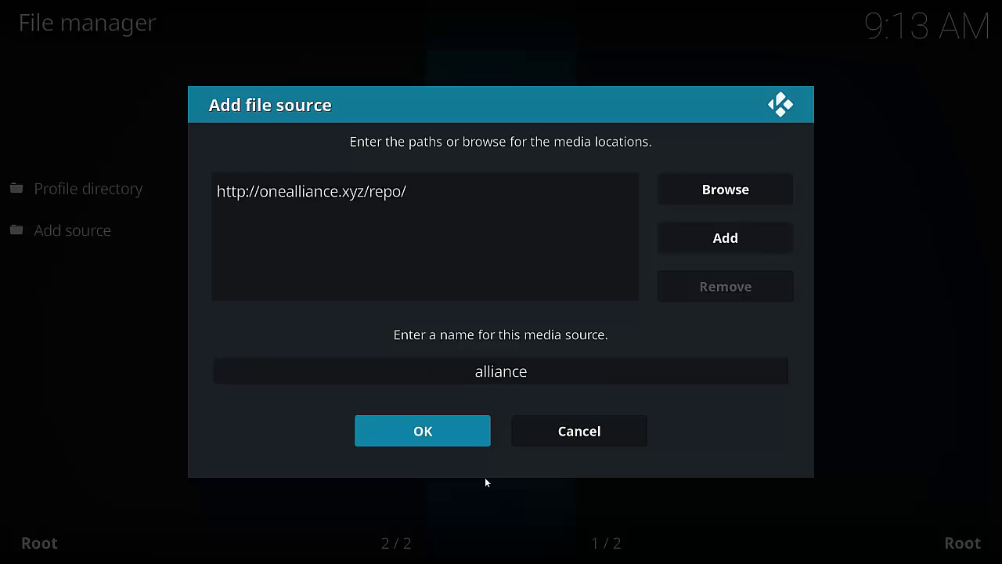
pyautogui.press('Return')
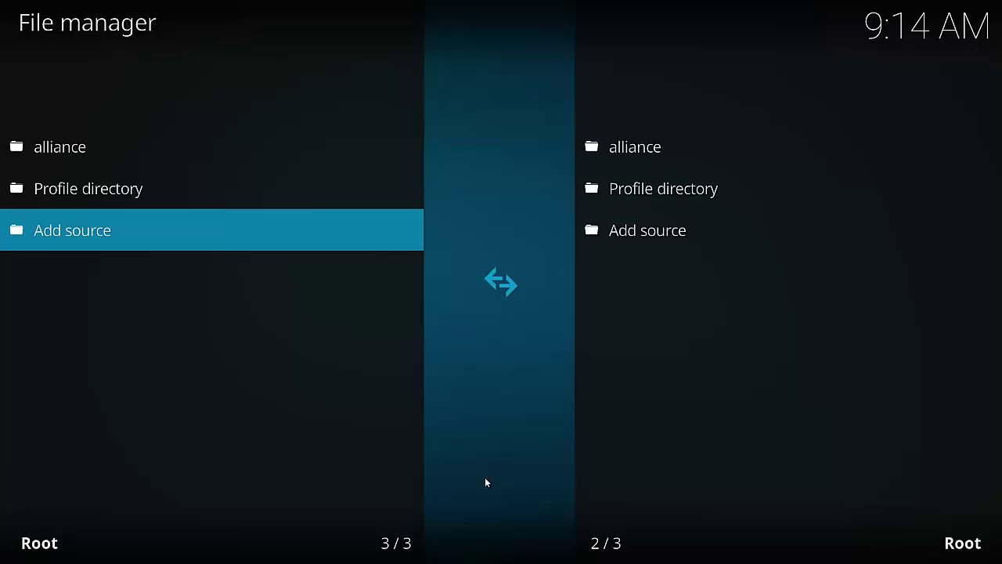
pyautogui.press('Escape')
pyautogui.press('Escape')
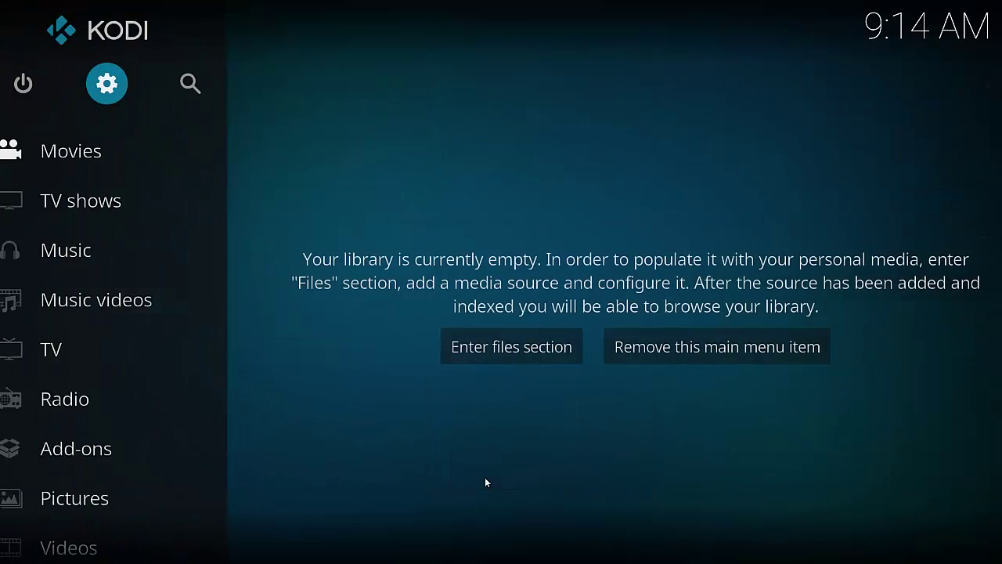
# - Go to Add-ons on the home menu and open the Add-on browser
pyautogui.press('Down')
pyautogui.press('Down')
pyautogui.press('Down')
pyautogui.press('Down')
pyautogui.press('Down')
pyautogui.press('Down')
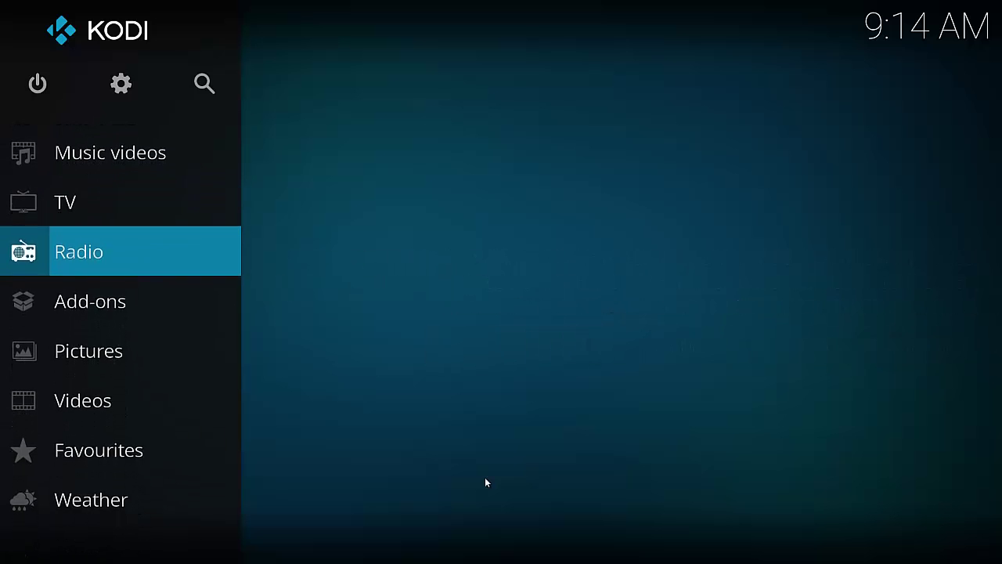
pyautogui.press('Down')
pyautogui.press('Return')
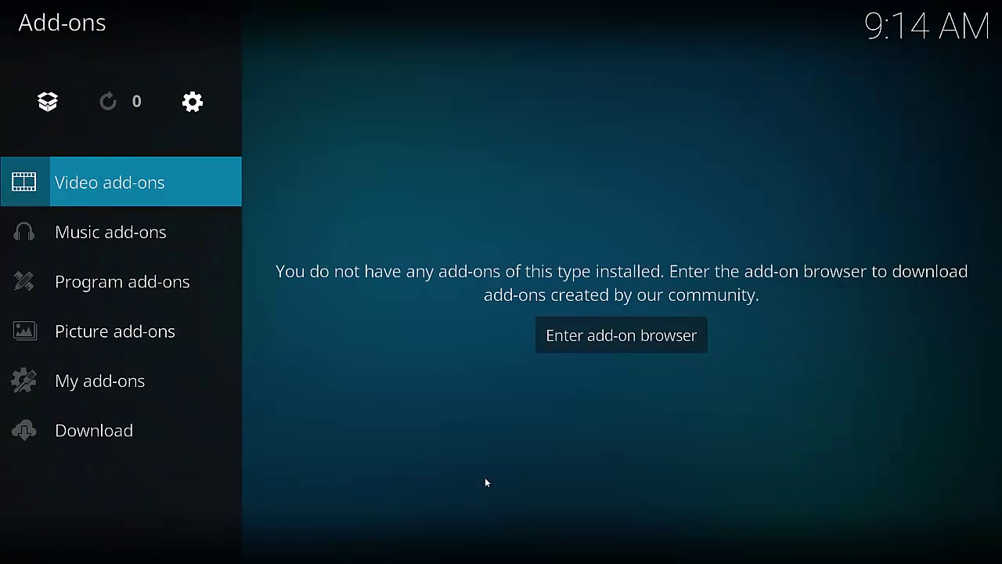
pyautogui.press('Up')
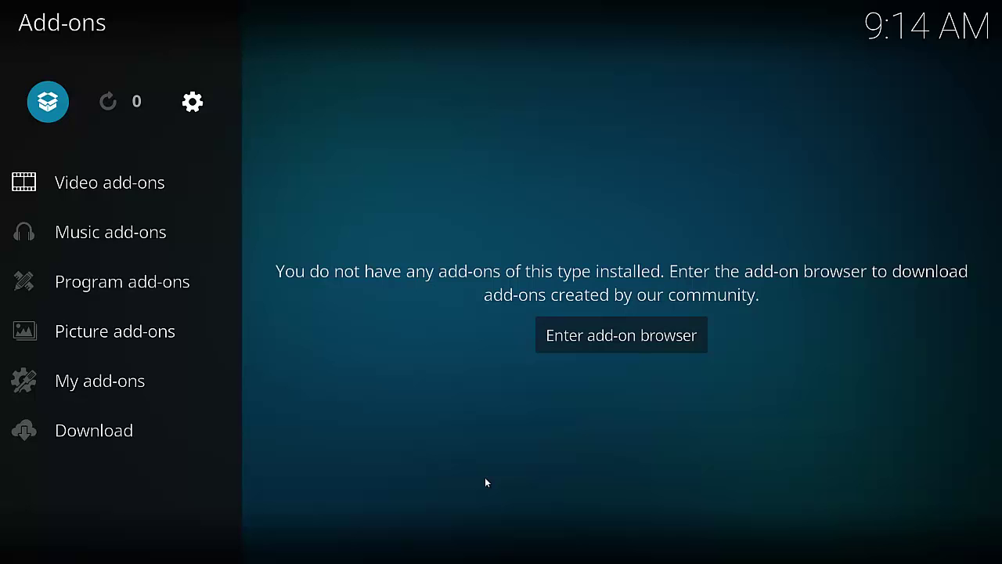
pyautogui.press('Return')
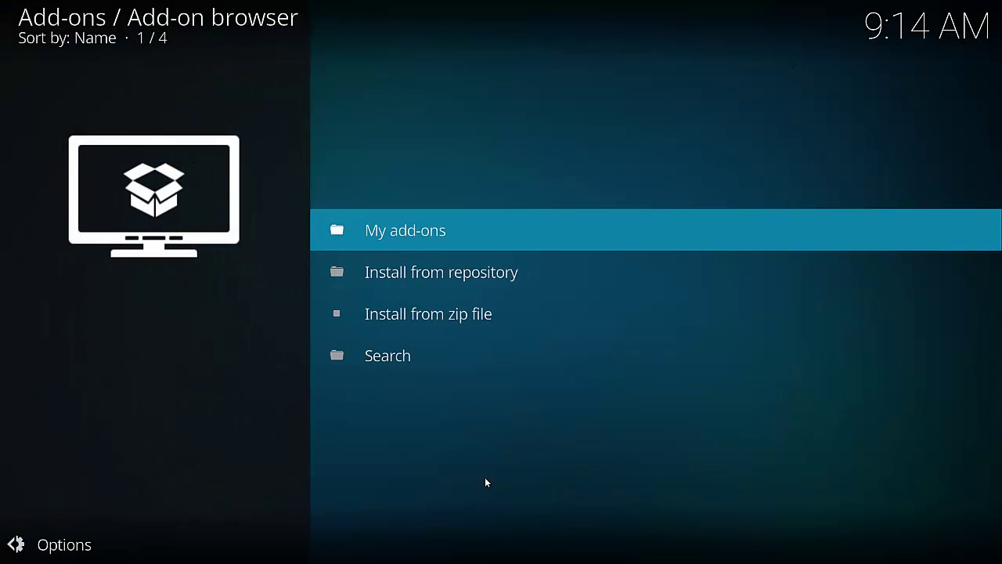
pyautogui.press('Down')
pyautogui.press('Down')
# - Install plugin.program.onealliancewizard.zip from the alliance source via Install from zip file
pyautogui.press('Return')
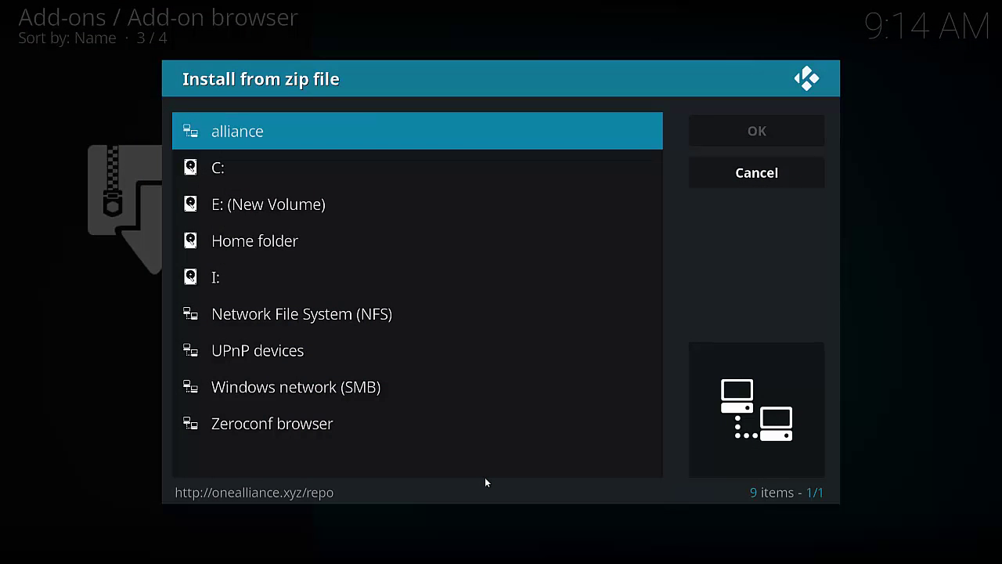
pyautogui.press('Return')
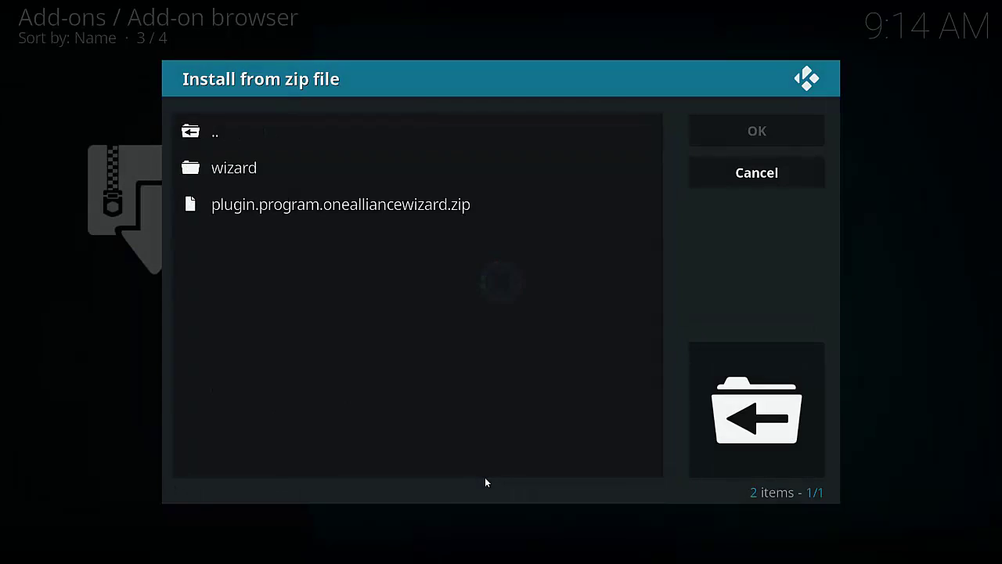
pyautogui.press('Down')
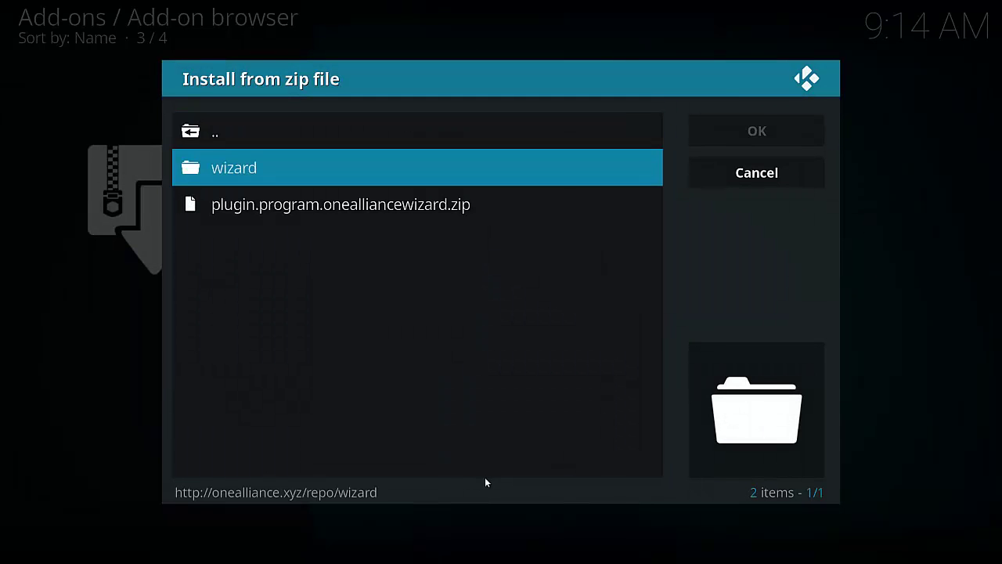
pyautogui.press('Down')
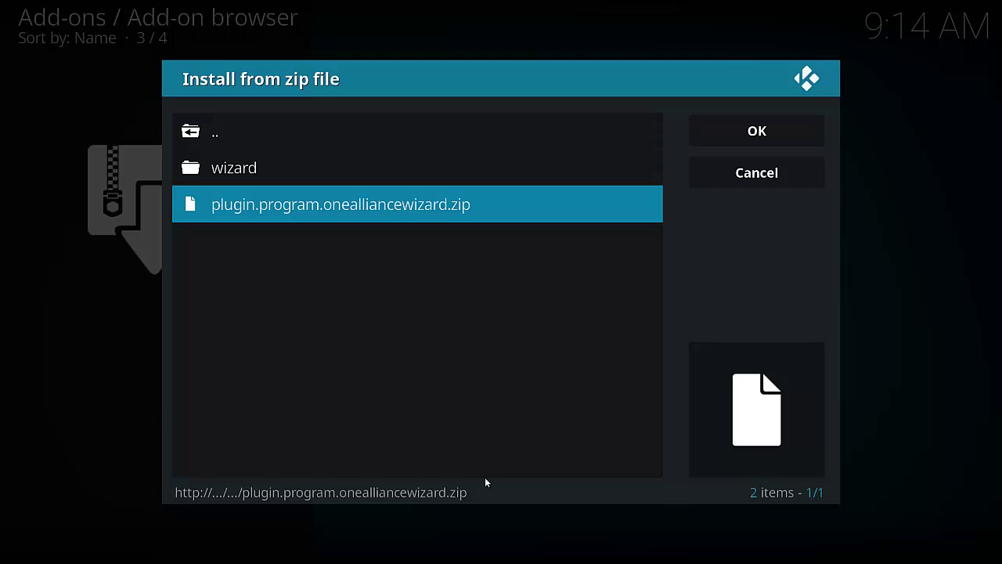
pyautogui.press('Return')
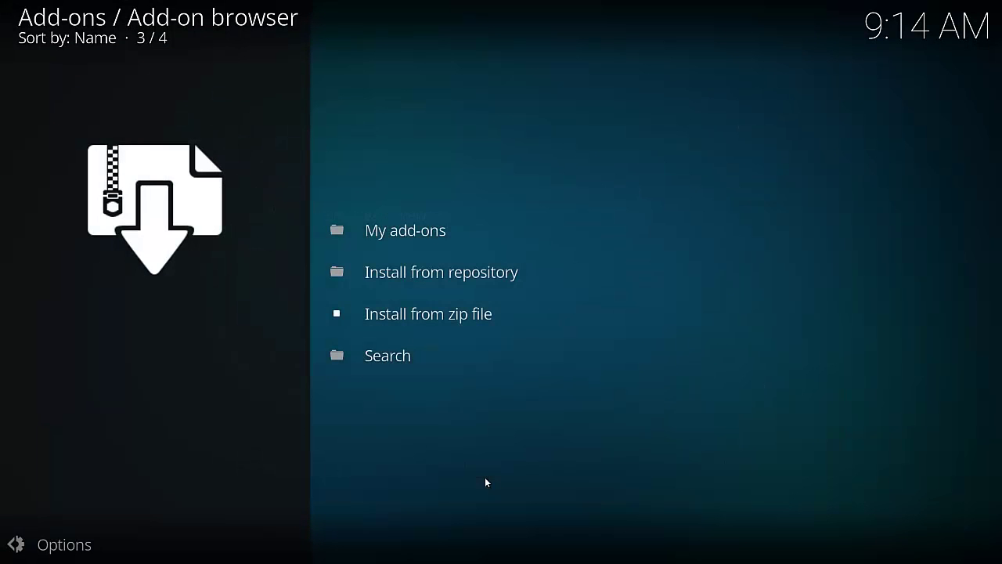